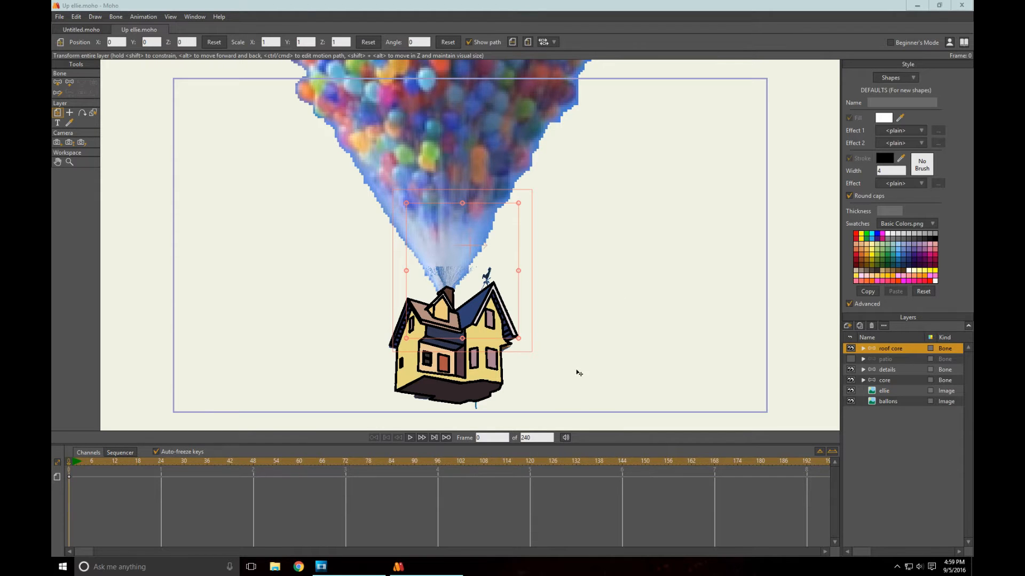
- Hide the core, details and roof core layers to expose the house reference image and examine it up close
drag(565, 327, 573, 269)
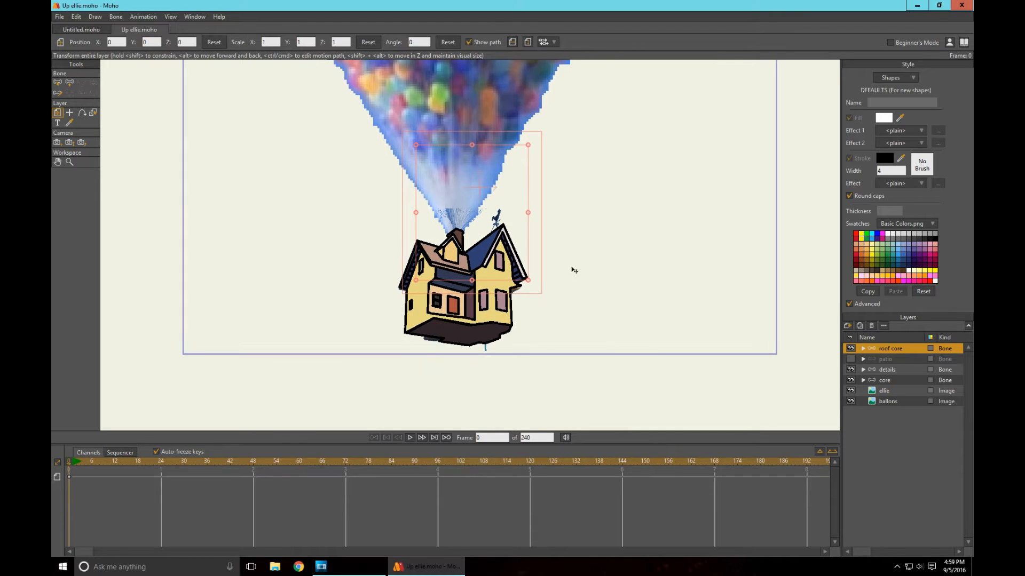
click(851, 380)
click(851, 369)
click(850, 350)
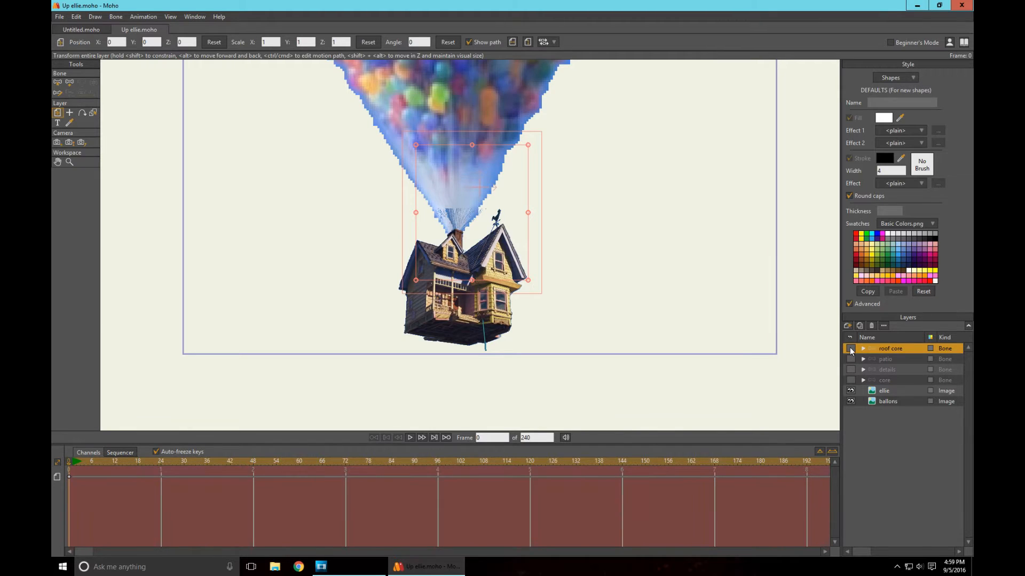
scroll(582, 342, up, 4)
drag(724, 373, 733, 304)
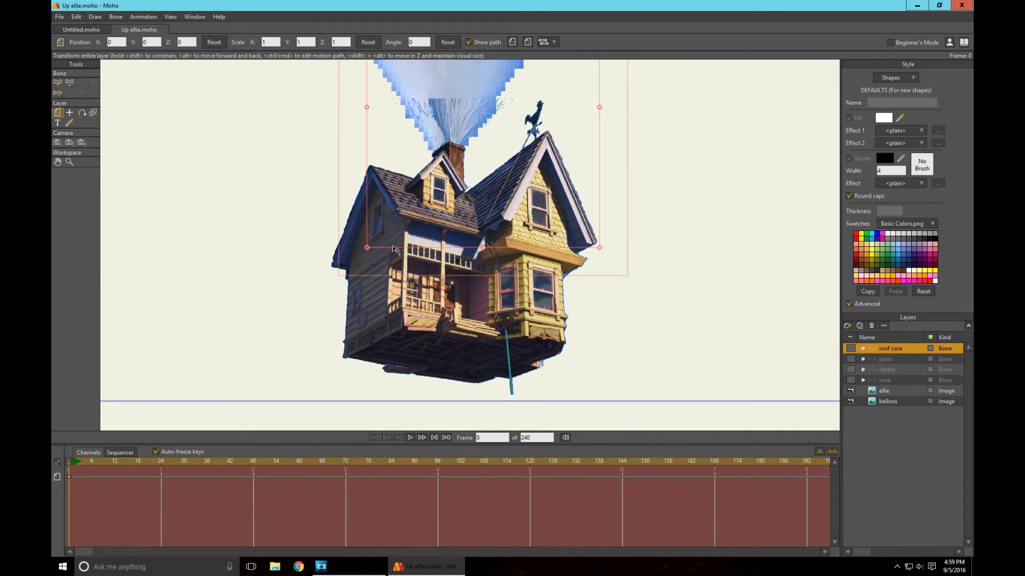
scroll(479, 303, up, 4)
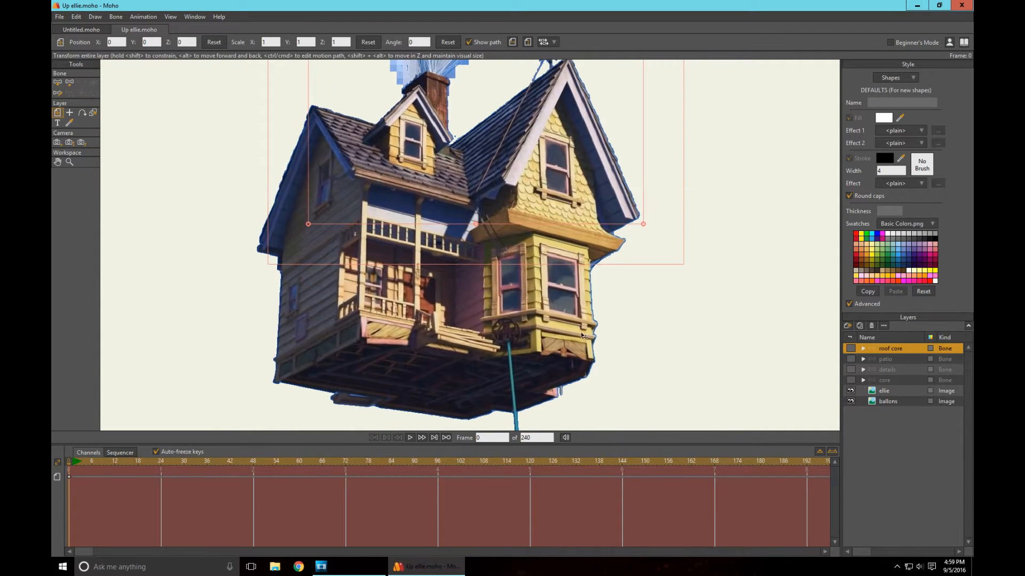
scroll(667, 340, down, 2)
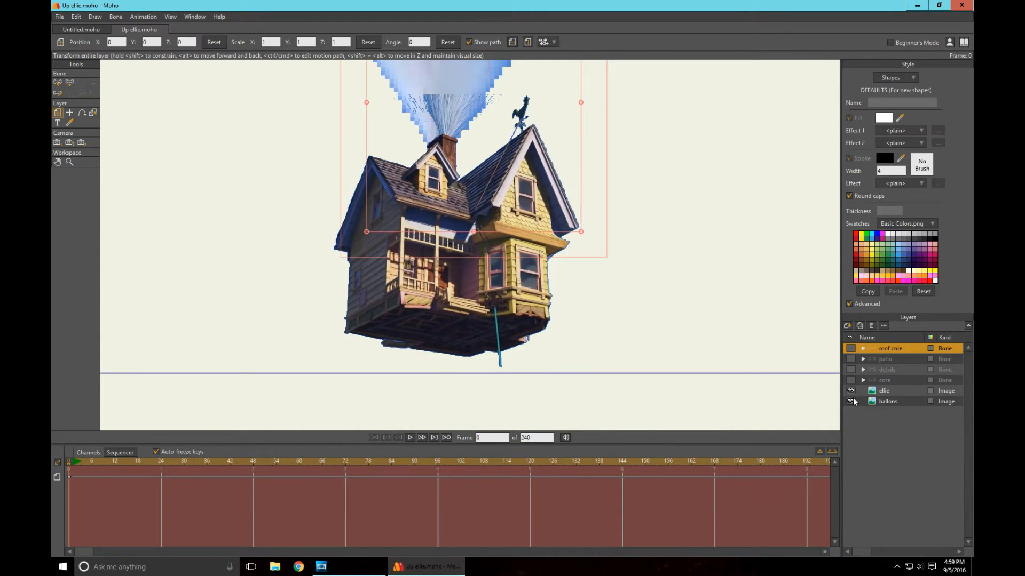
- Toggle the visibility of the ellie and ballons image layers off and back on to inspect the two reference images
click(851, 401)
click(850, 391)
click(850, 402)
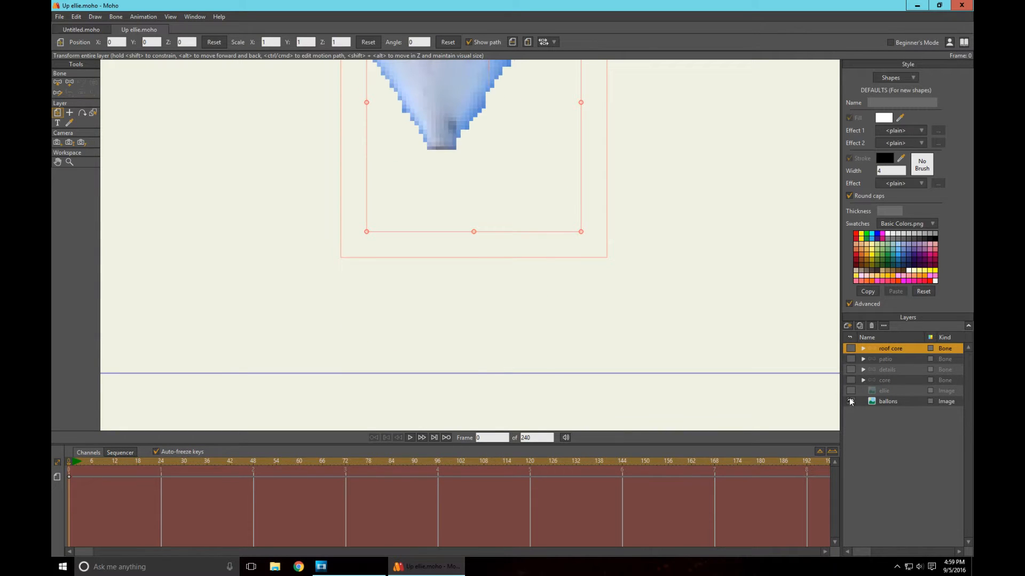
click(850, 390)
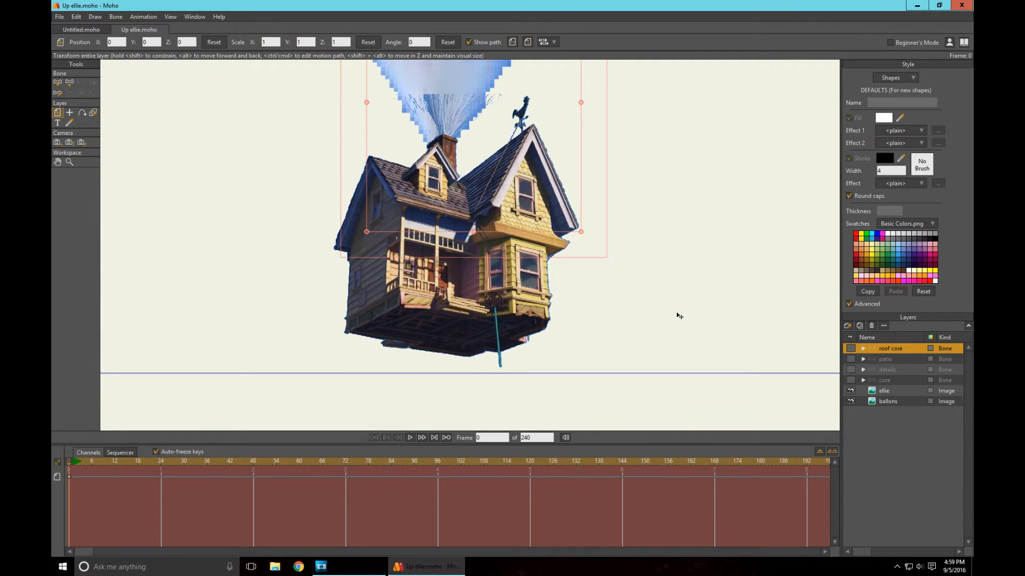
scroll(627, 229, up, 5)
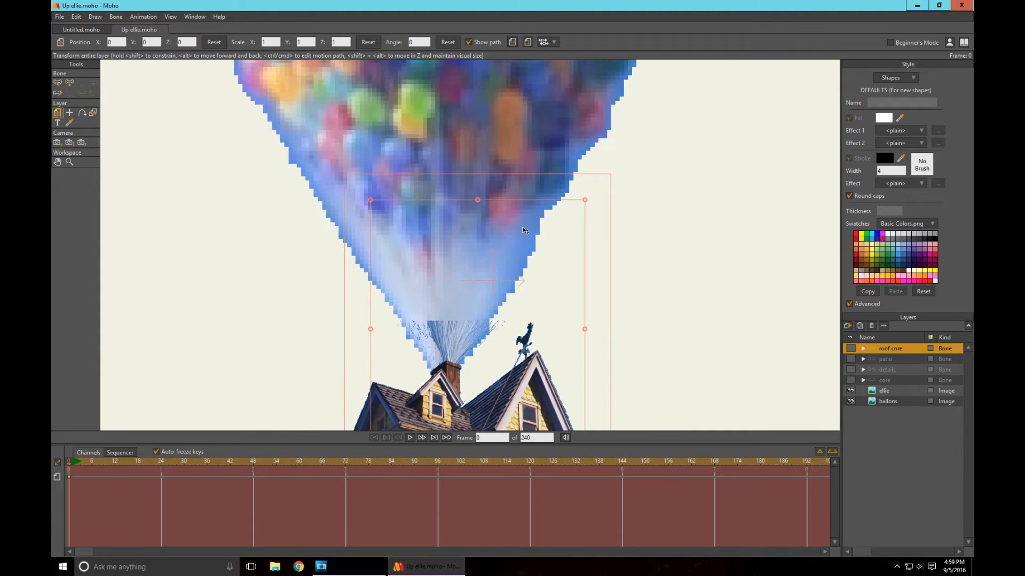
scroll(523, 230, down, 5)
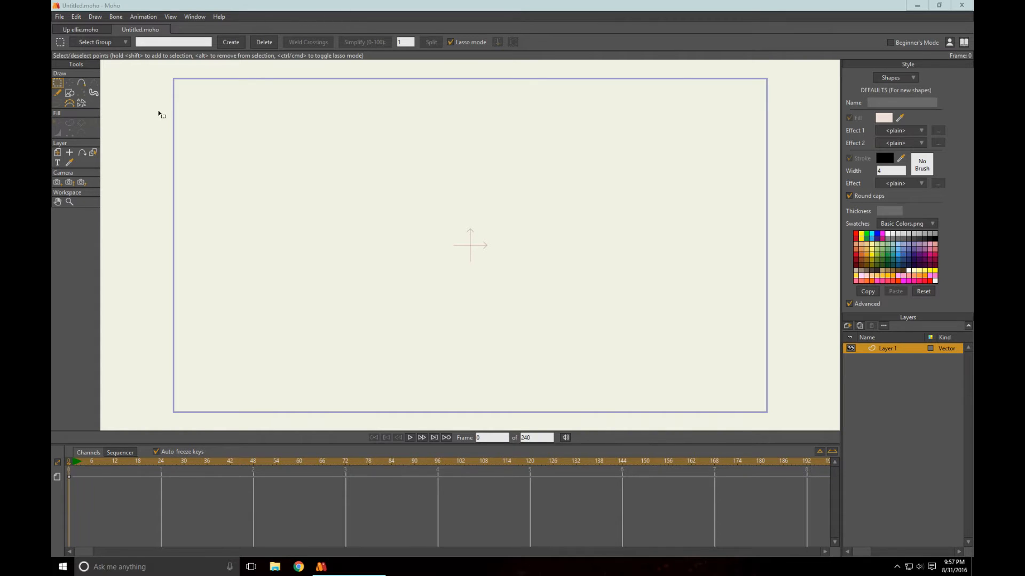
- In the untitled document, add an image layer using the house close-up screenshot from the Moho images downloads folder
click(848, 326)
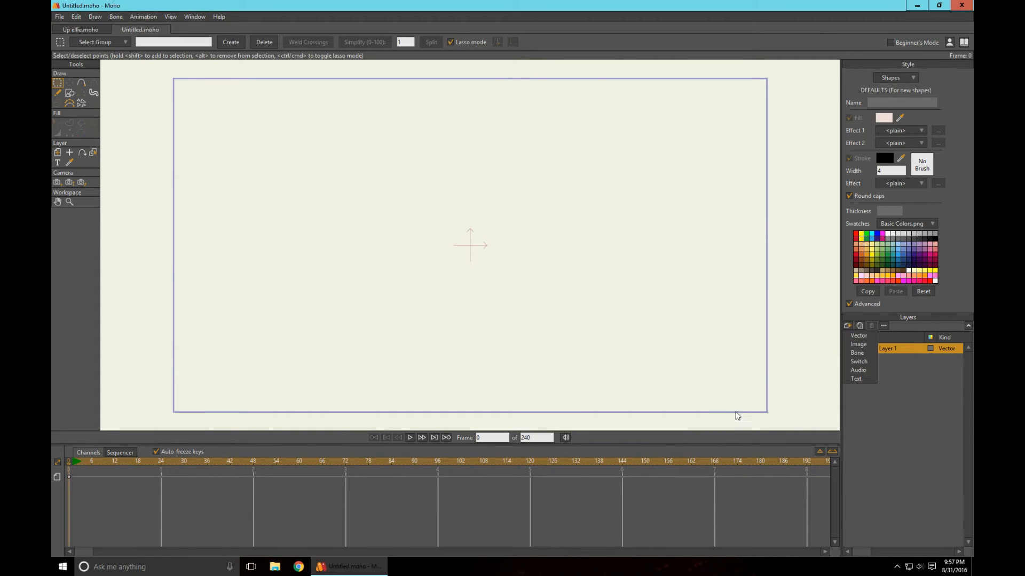
click(857, 344)
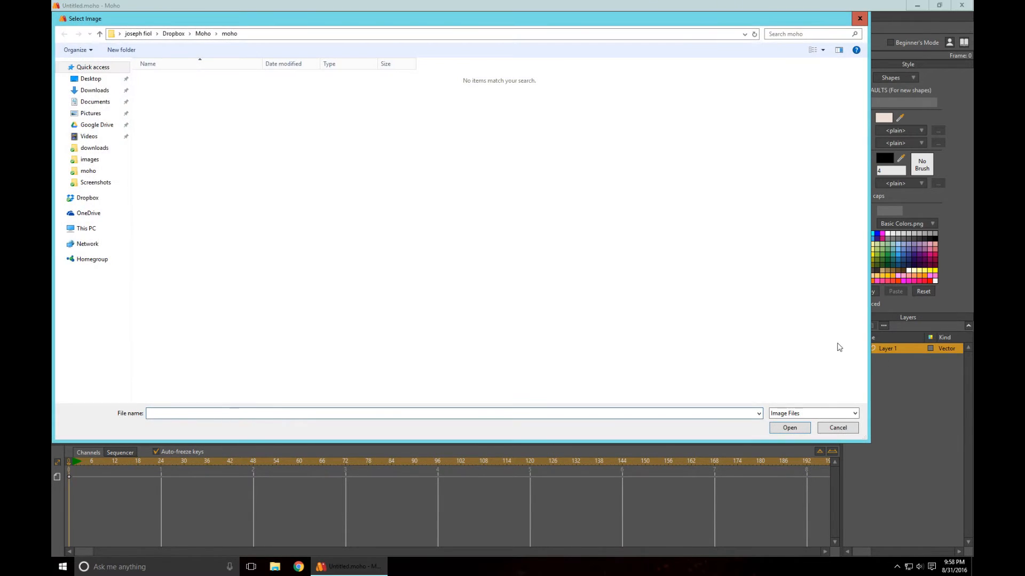
click(203, 34)
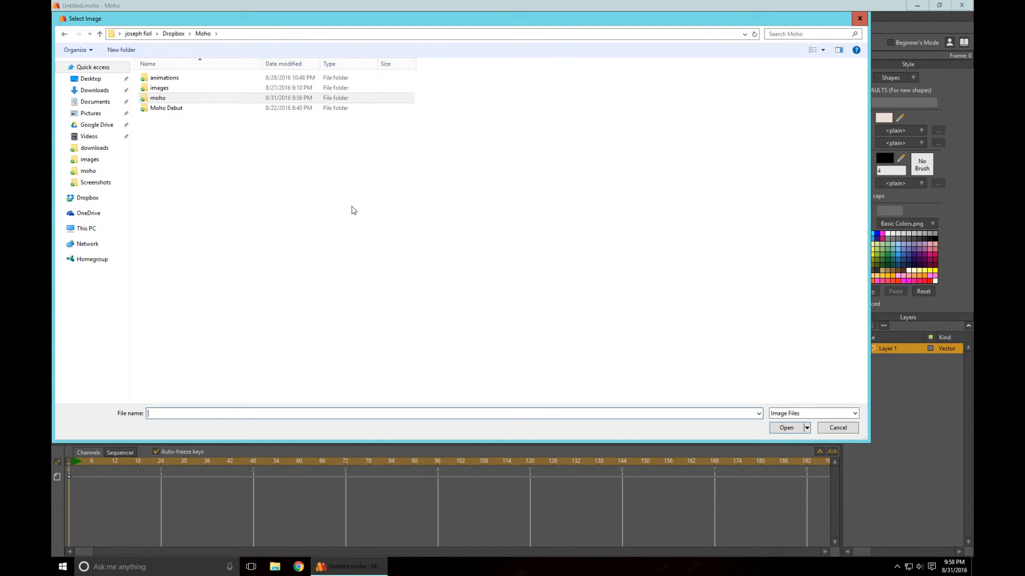
double_click(172, 87)
double_click(163, 88)
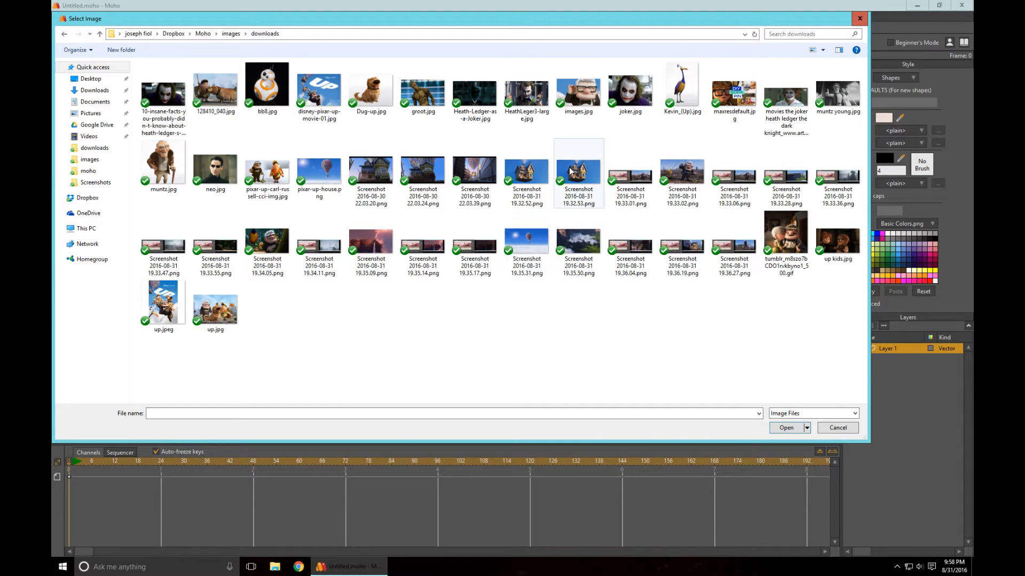
click(544, 172)
click(780, 430)
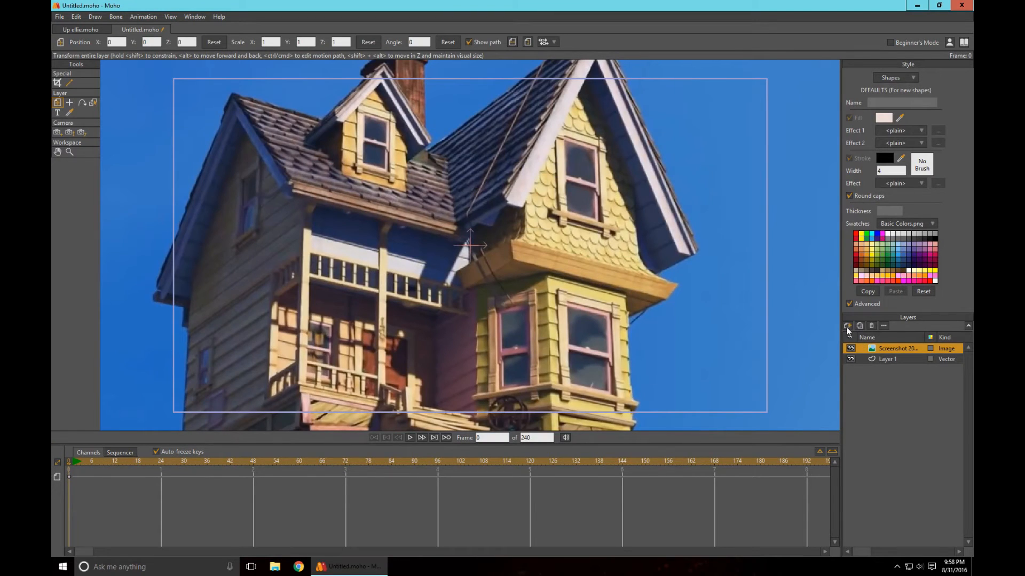
- Add a second image layer using Screenshot 2016-08-31 19.35.31.png, the distant view of the balloons above the clouds
scroll(590, 264, down, 11)
scroll(498, 245, up, 8)
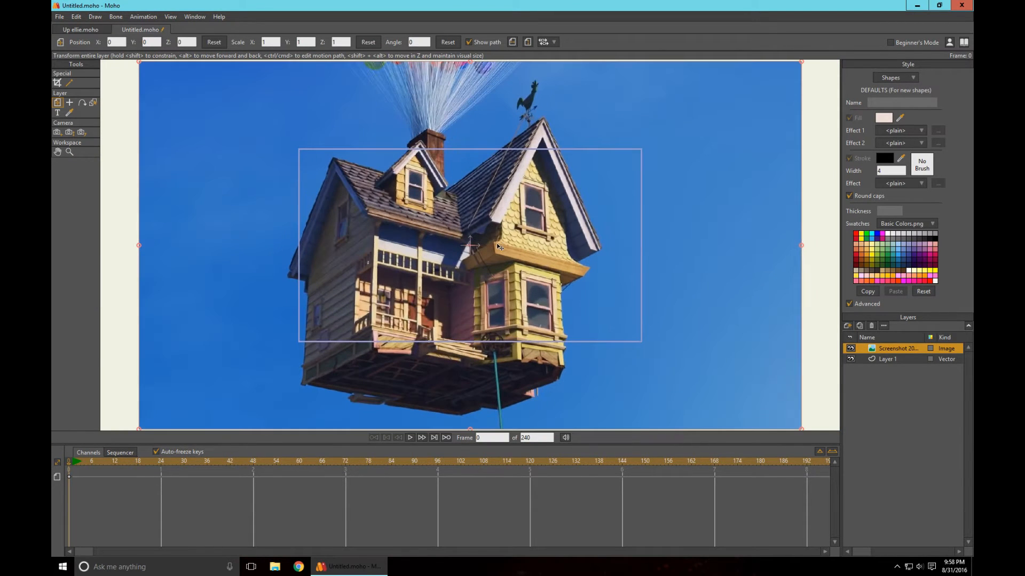
click(849, 327)
click(857, 344)
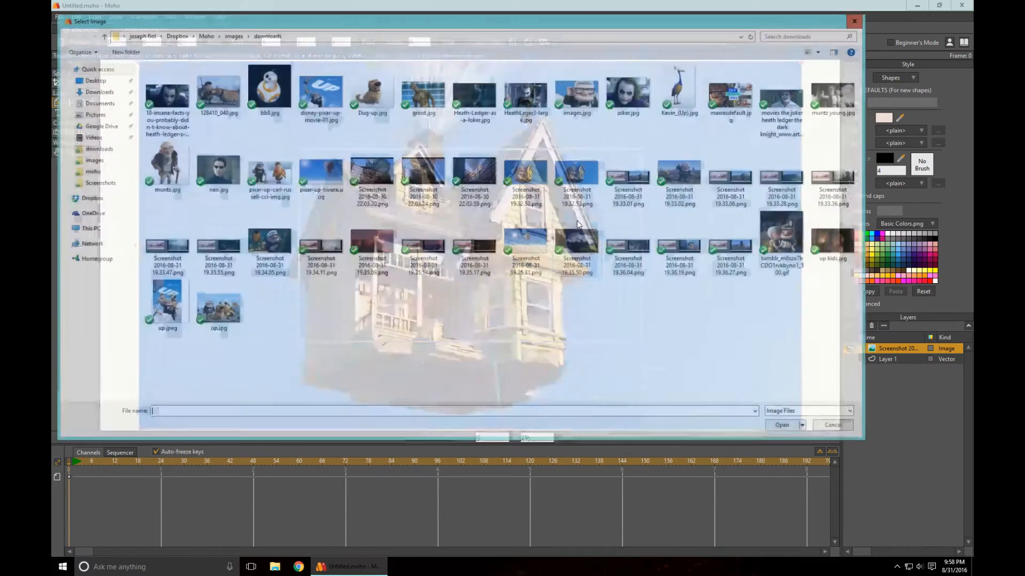
click(531, 251)
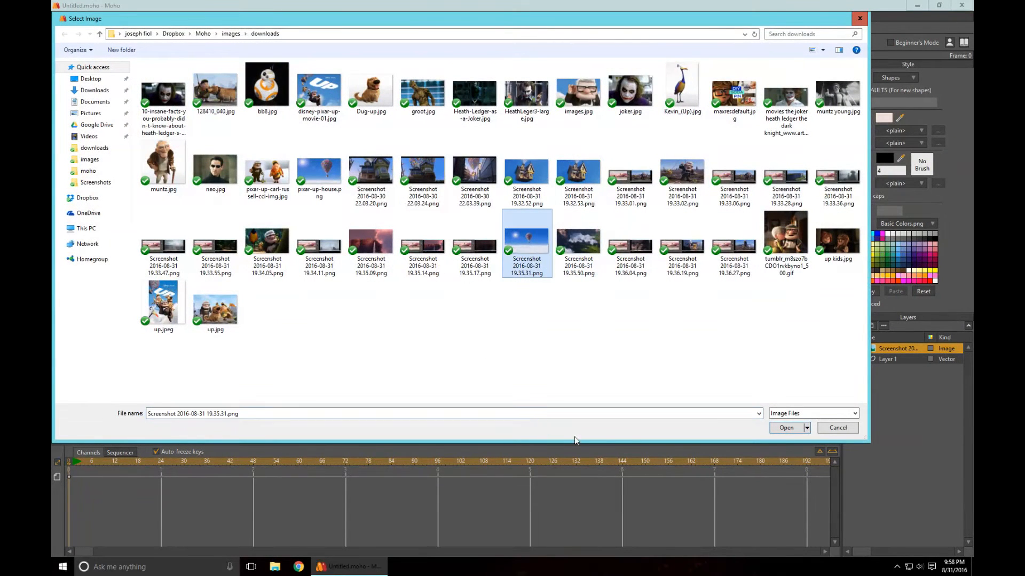
click(775, 427)
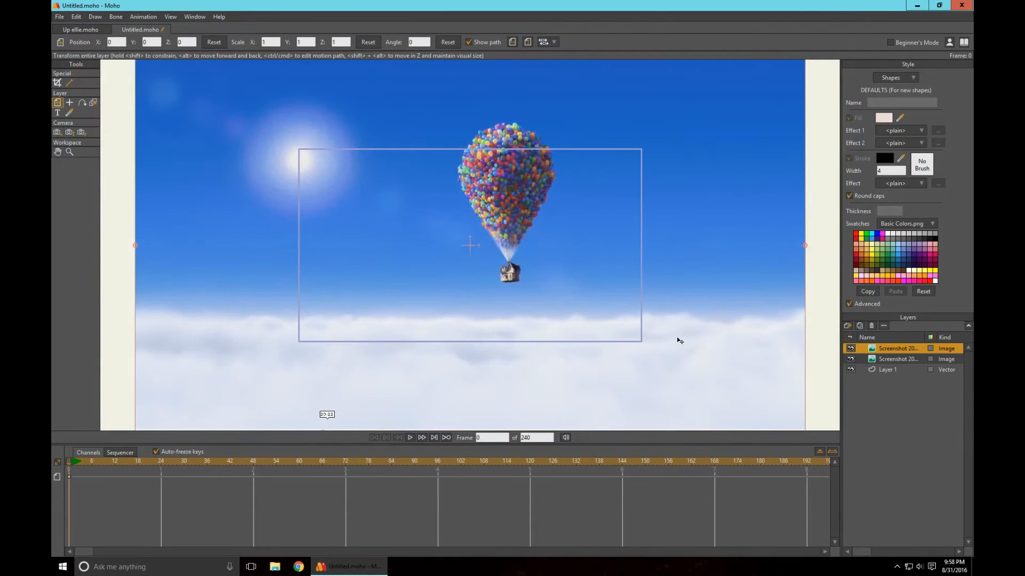
- Crop the balloon image closely around the balloon cluster and the small house hanging beneath it
scroll(623, 286, down, 3)
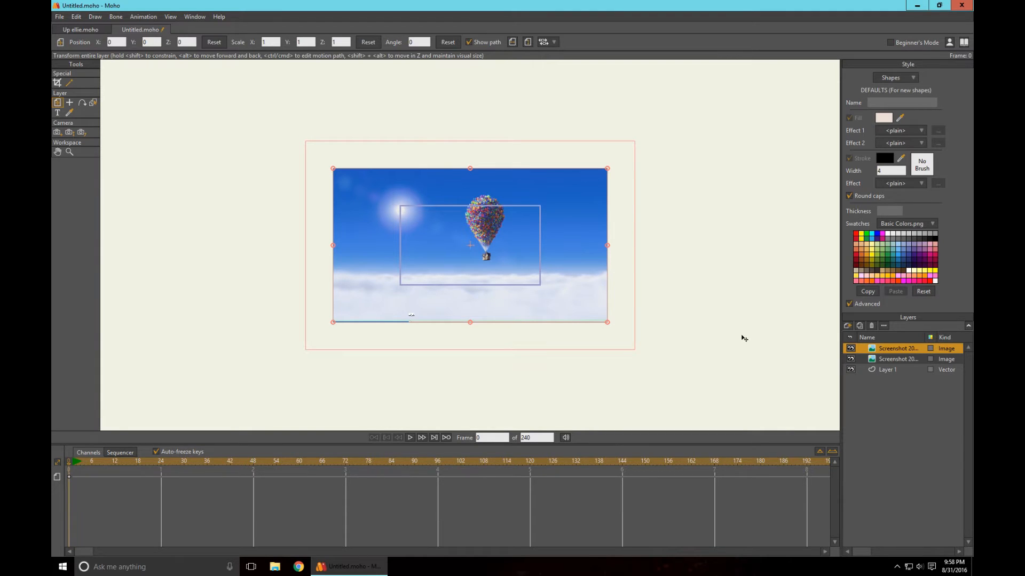
click(59, 84)
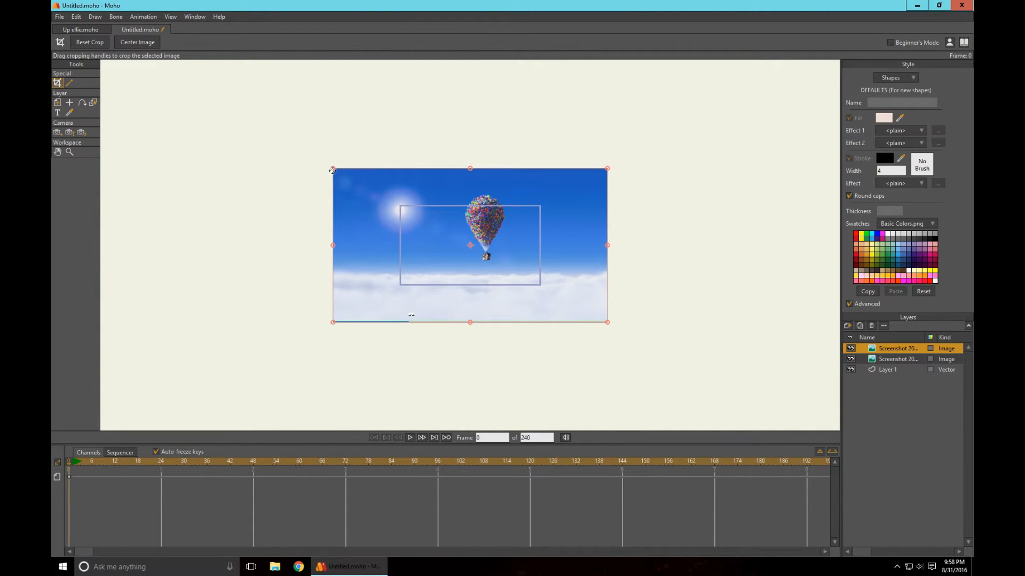
drag(332, 170, 454, 194)
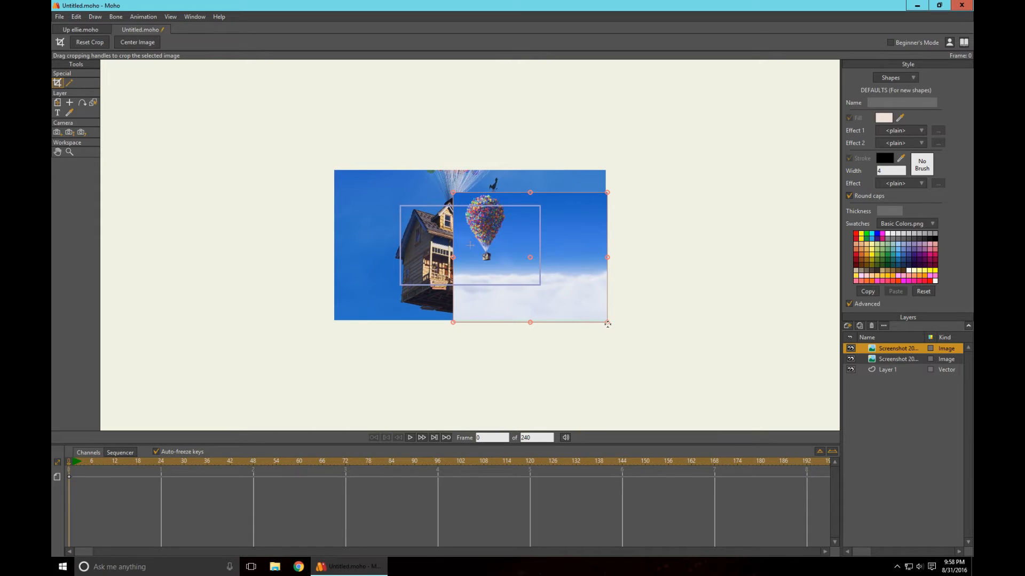
drag(607, 324, 515, 271)
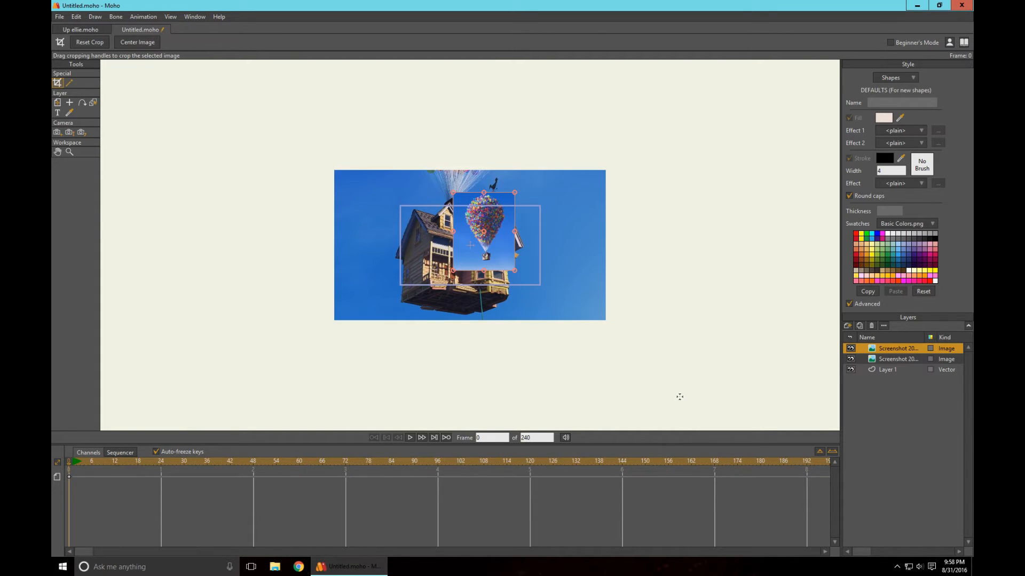
- Move the cropped balloon image beside the large house, to about X 1.6454, Y -0.3136
click(58, 103)
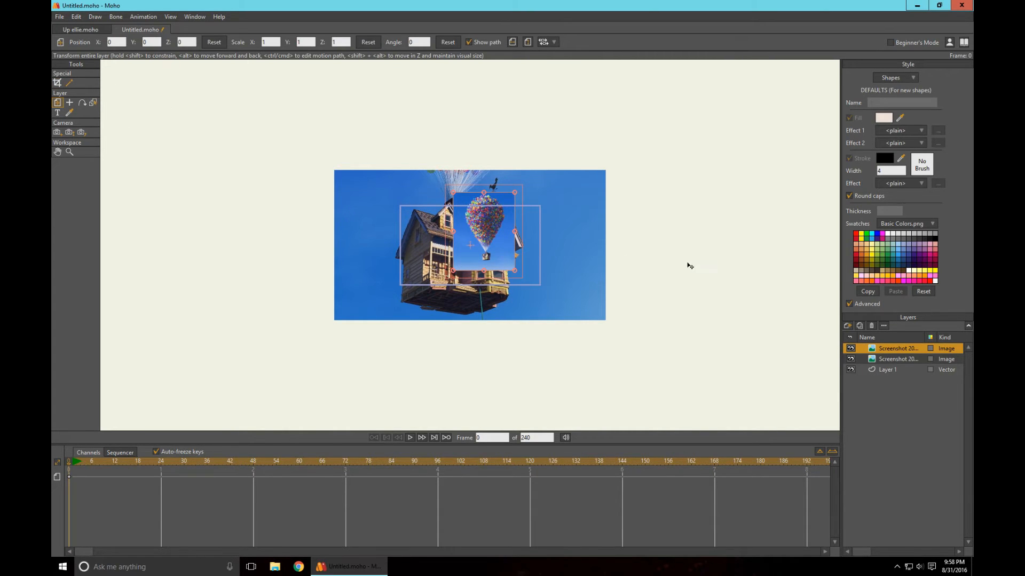
scroll(669, 262, up, 2)
scroll(670, 263, up, 3)
drag(532, 211, 601, 246)
- Rename the house image layer "house" and the balloon image layer "ballons"
scroll(601, 246, down, 3)
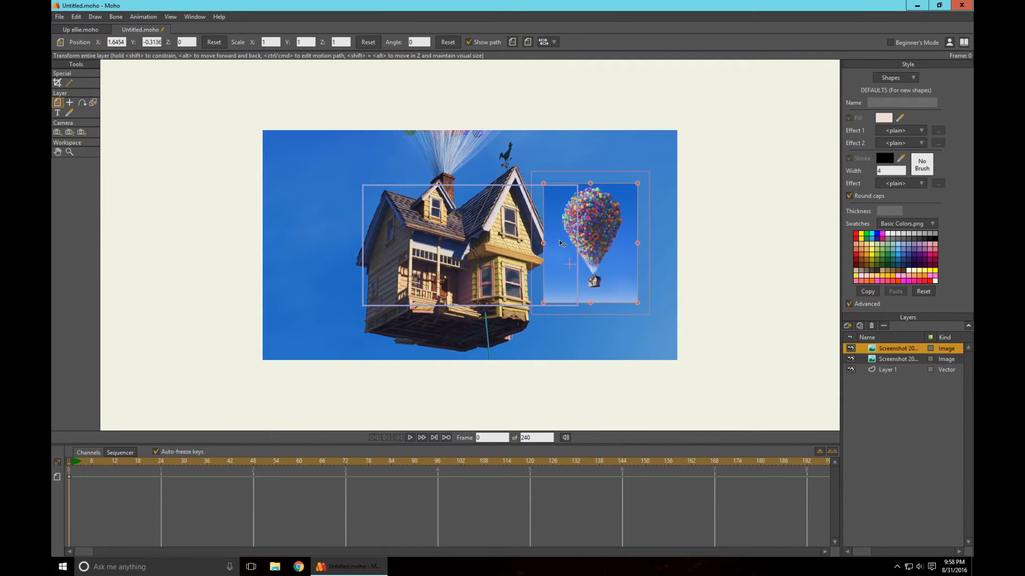
click(380, 226)
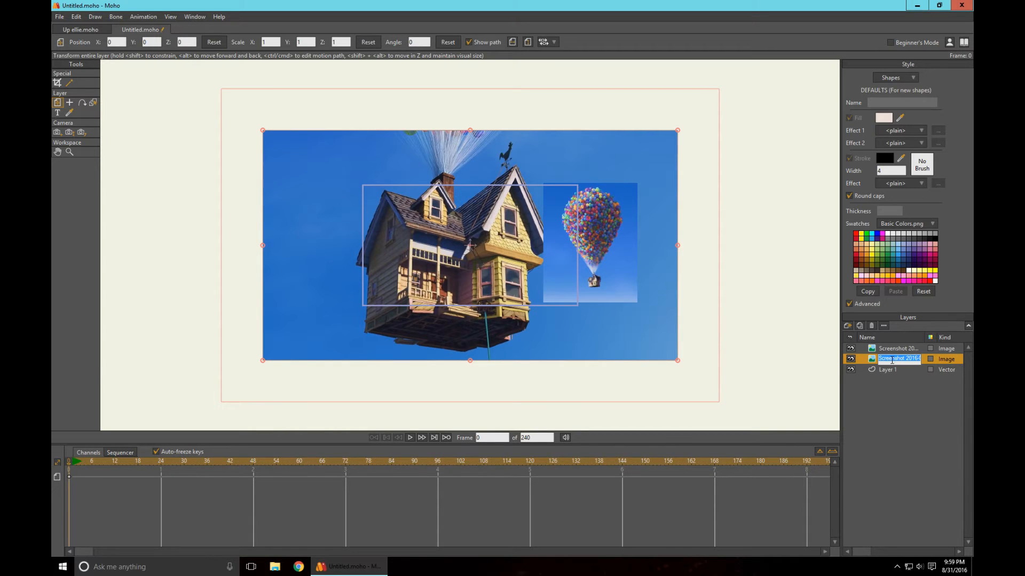
text(house)
key(Return)
click(887, 350)
double_click(887, 350)
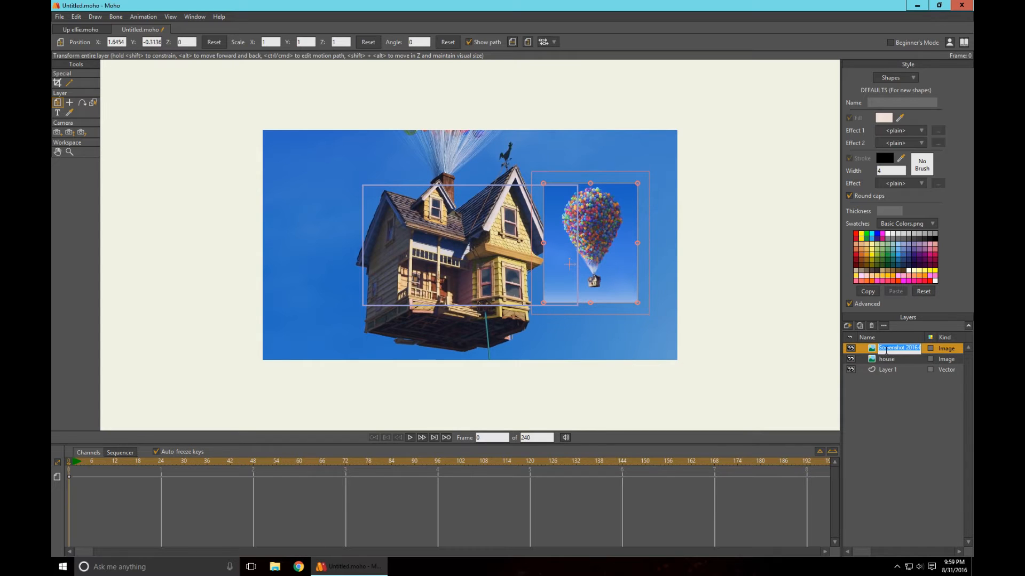
text(ballons)
key(Return)
- Scale the house image down to about 0.3463 and place it low in the frame at about X -0.0318, Y -0.3421
click(880, 361)
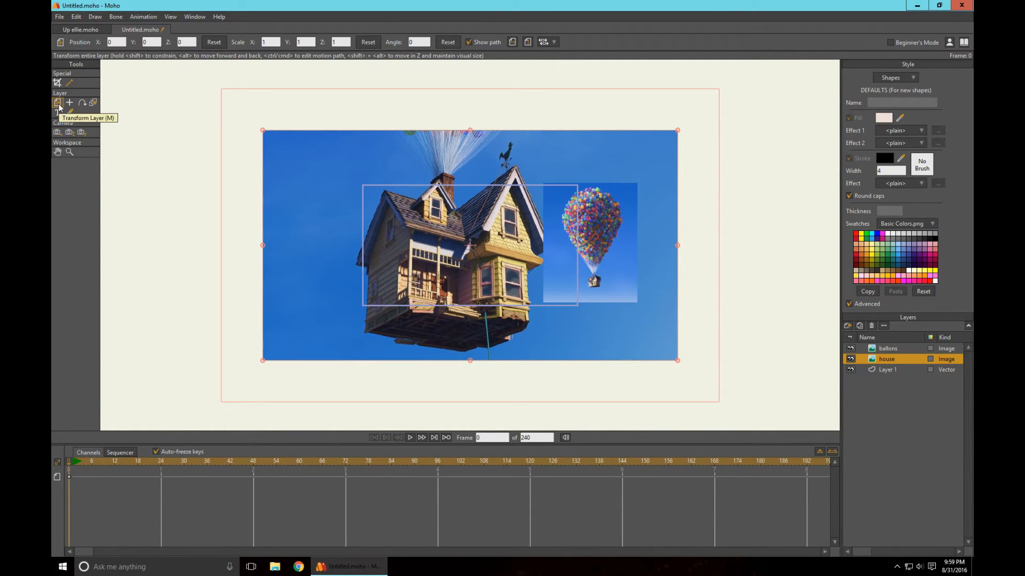
drag(665, 130, 540, 203)
drag(500, 247, 498, 267)
- Enlarge the ballons image to a scale of about 1.8486 and move it to the right, clear of the house image
scroll(663, 359, up, 3)
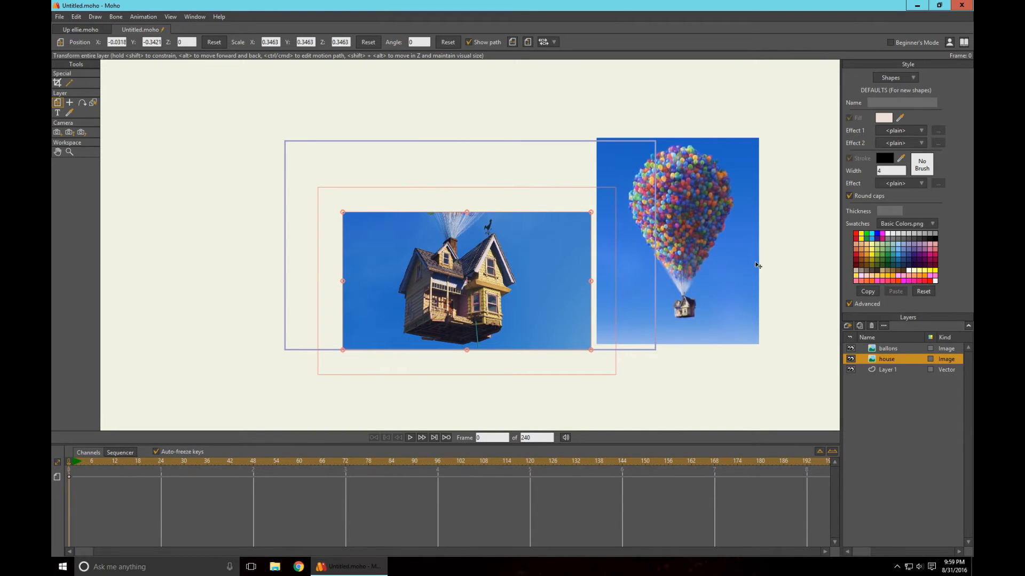
drag(686, 235, 643, 229)
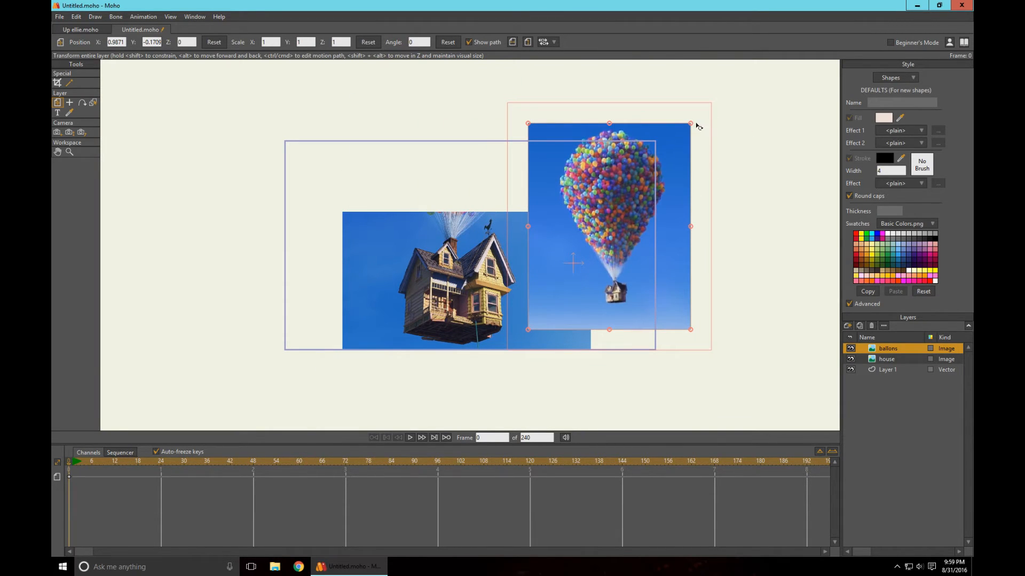
drag(690, 124, 842, 90)
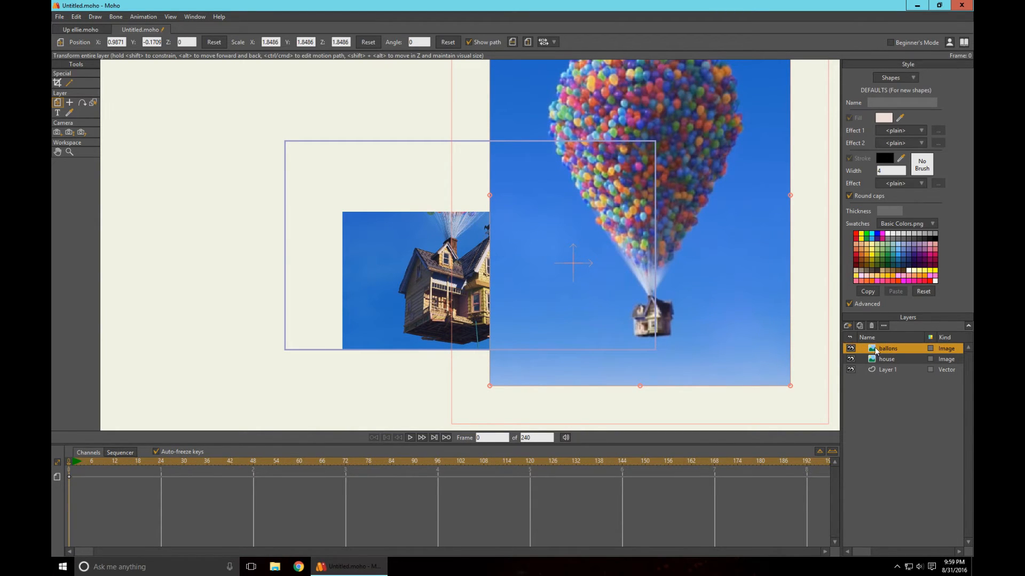
drag(656, 329, 784, 329)
- Crop the excess sky from the left and right sides of the house image, close to the house
click(57, 83)
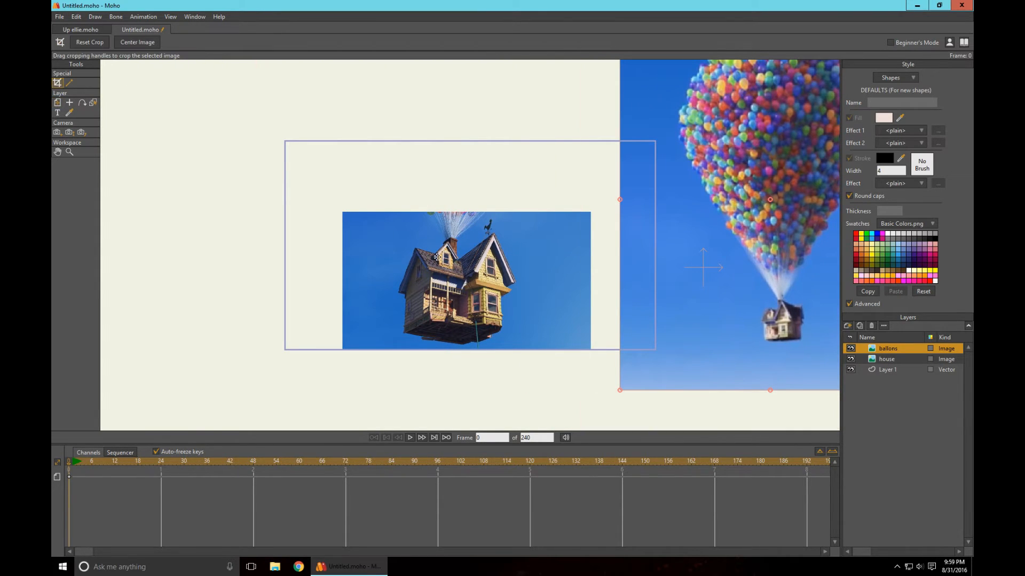
click(886, 360)
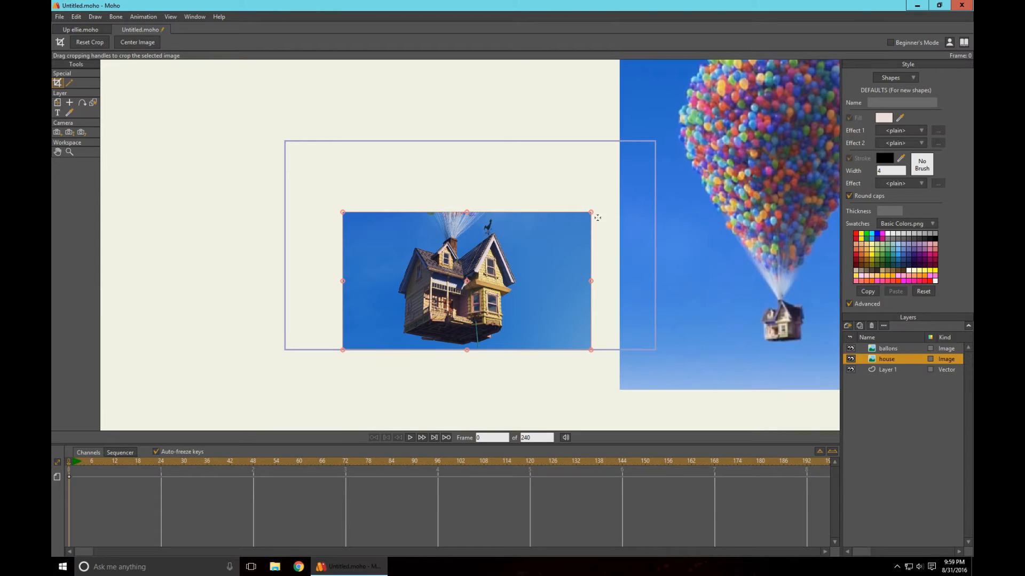
drag(592, 282, 521, 293)
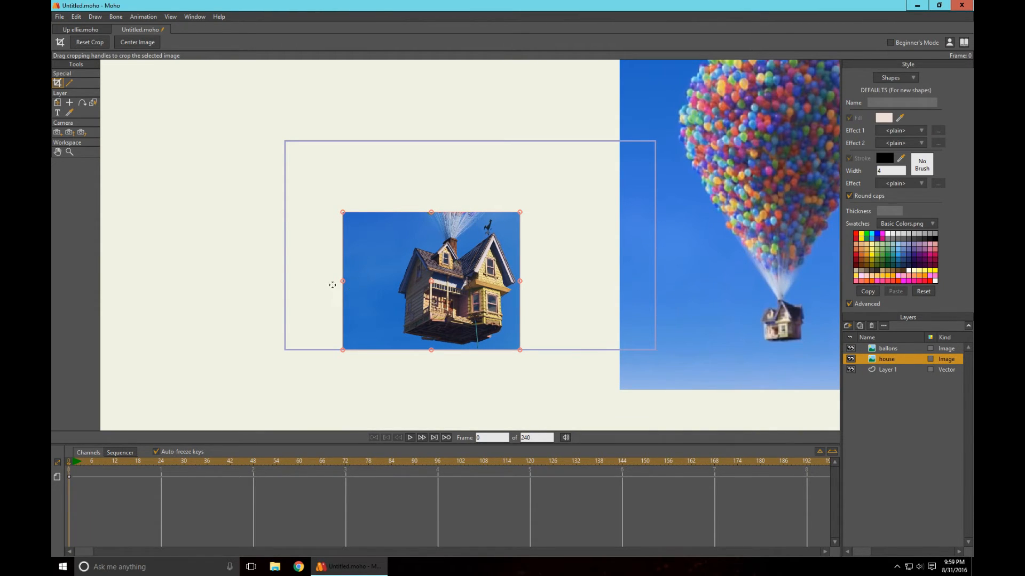
drag(344, 283, 417, 326)
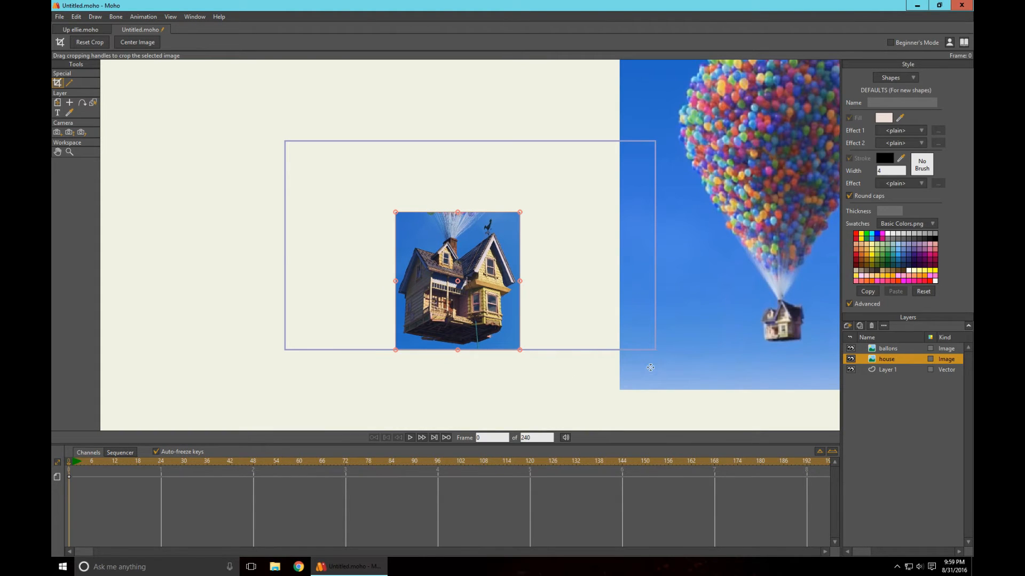
- Crop the excess sky from the left and right sides of the ballons image, close to the balloon cluster
click(892, 349)
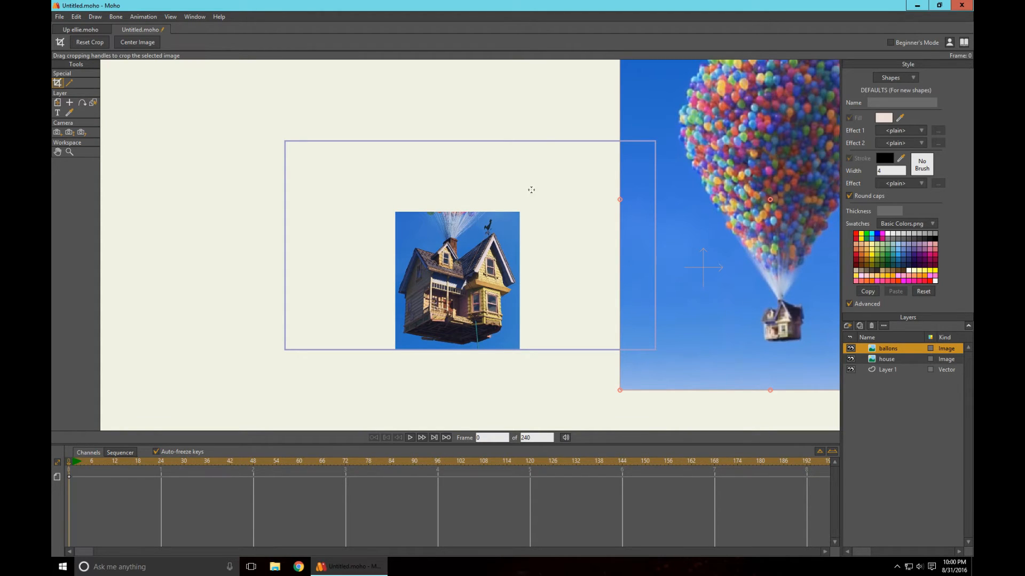
drag(619, 198, 671, 206)
drag(740, 214, 807, 340)
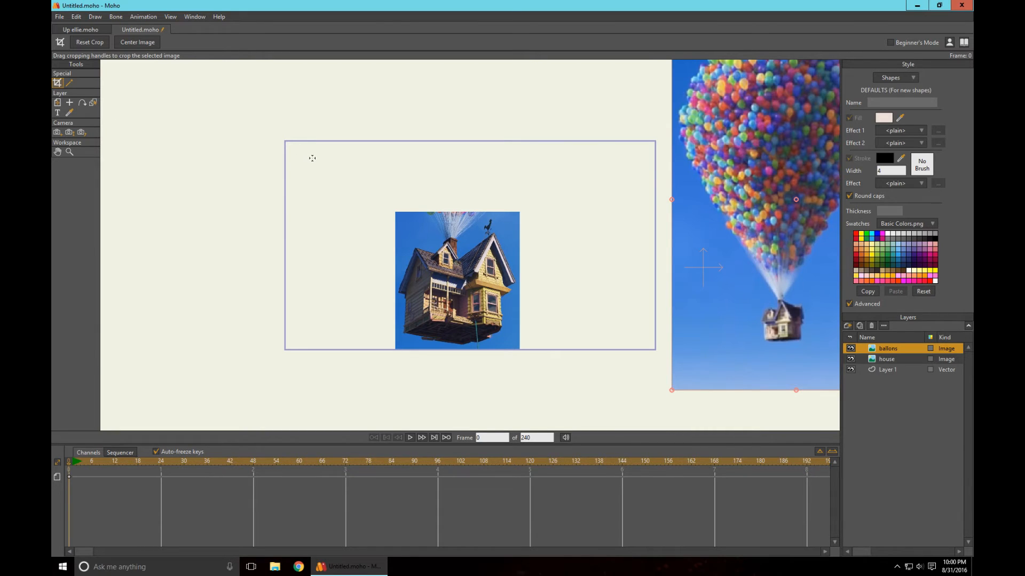
click(58, 103)
drag(773, 245, 575, 275)
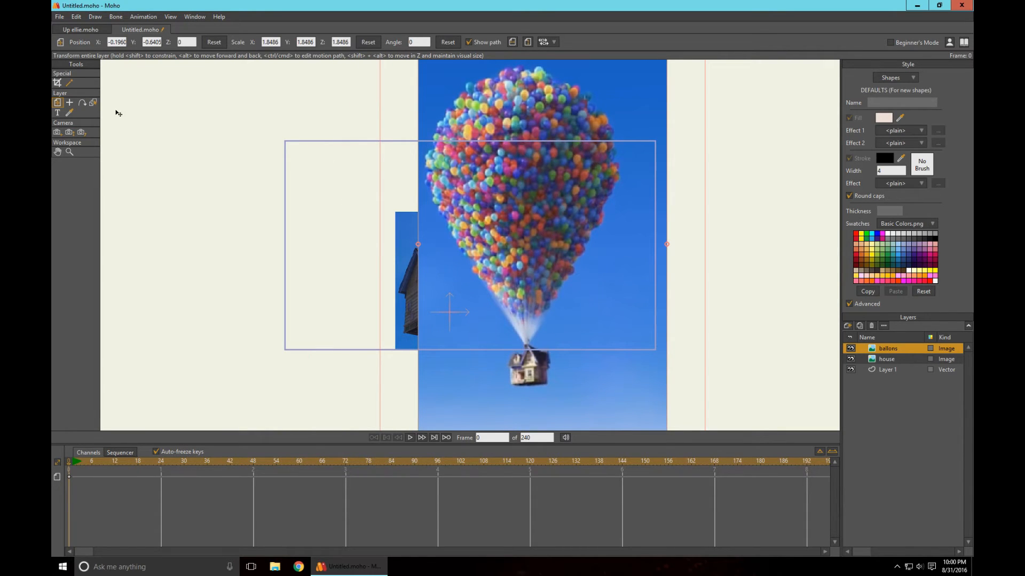
click(57, 83)
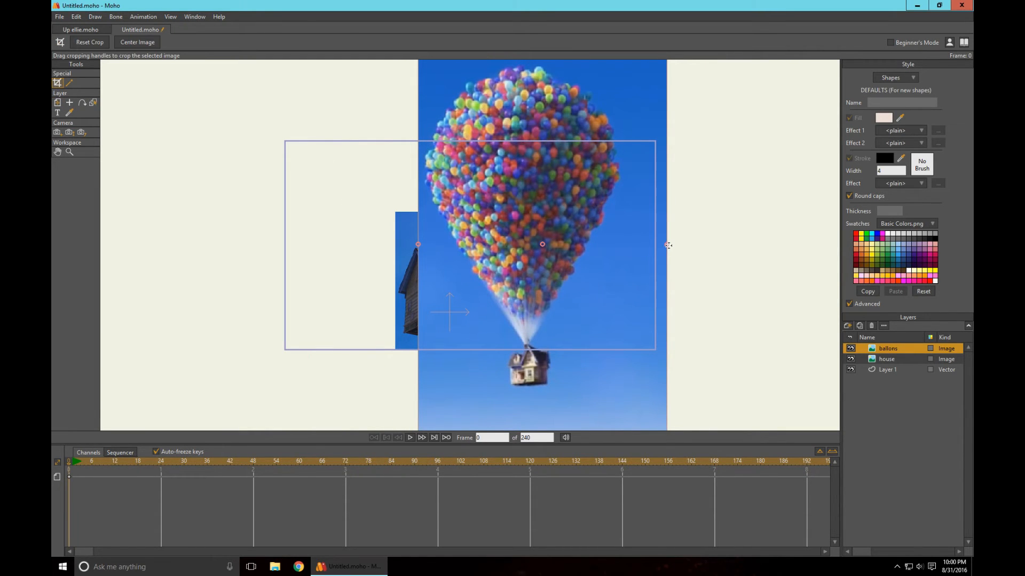
drag(668, 245, 626, 244)
- Reorder the ballons layer beneath the house layer and move the ballons image to about X 0.0526, Y 0.0639
click(57, 102)
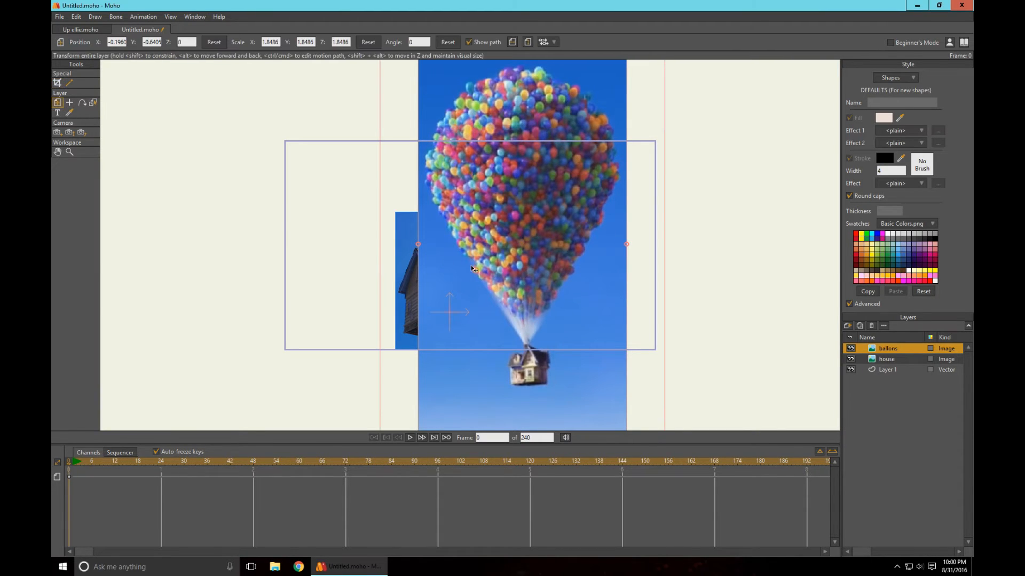
drag(471, 265, 661, 199)
drag(888, 347, 888, 360)
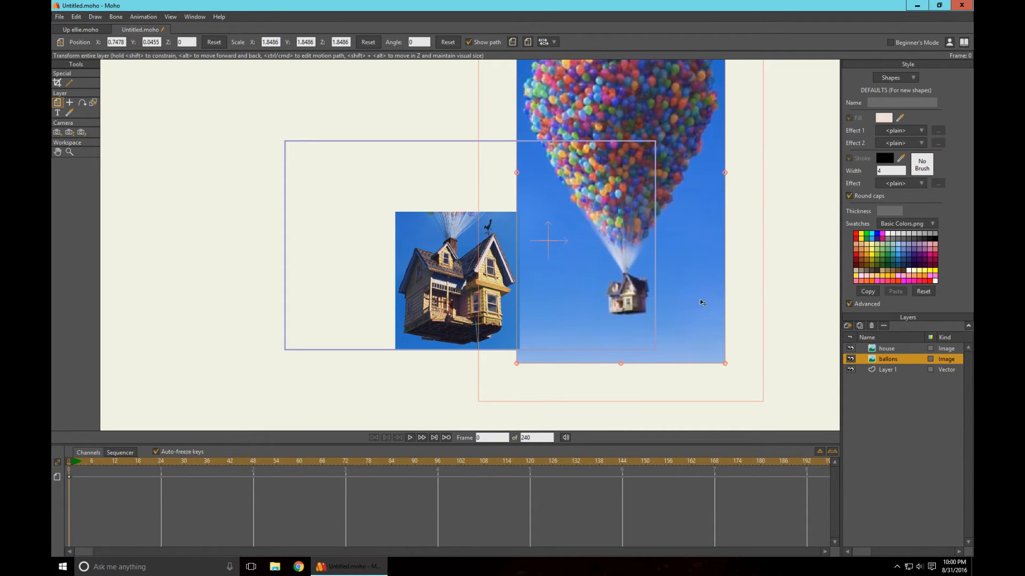
drag(660, 275, 587, 272)
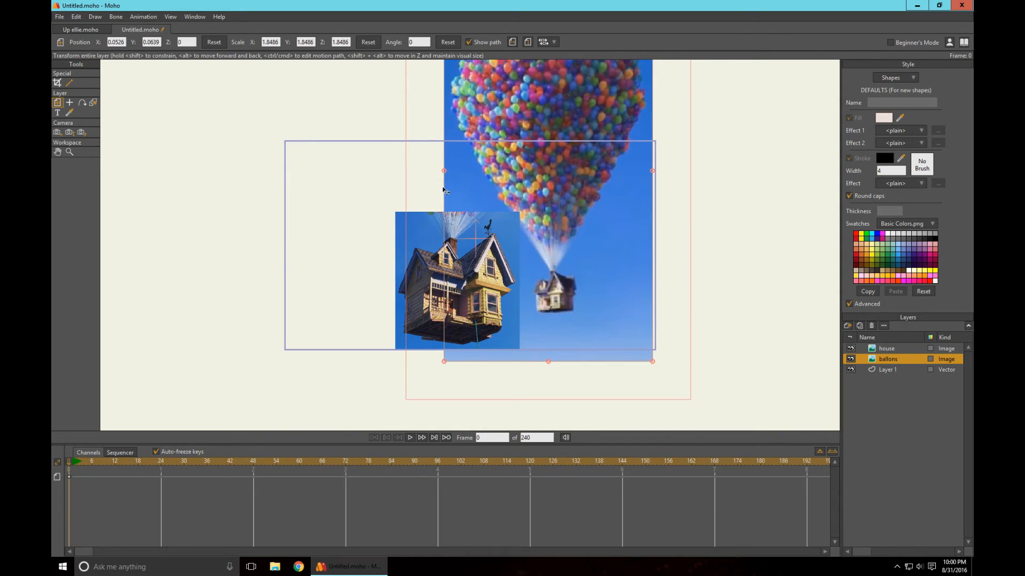
- Mask out the connected blue sky around the house in the house image with Image Masking
click(69, 83)
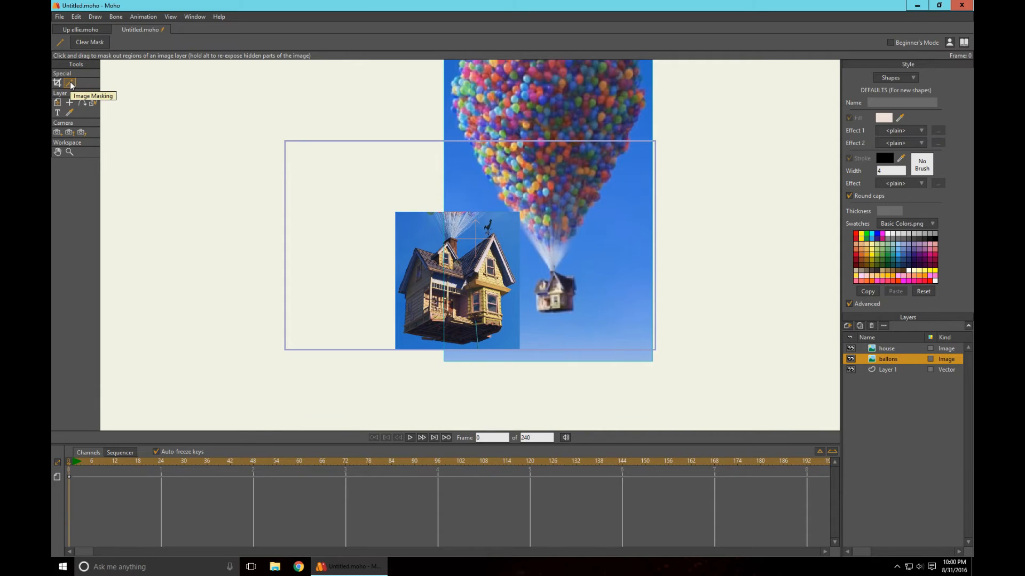
click(507, 238)
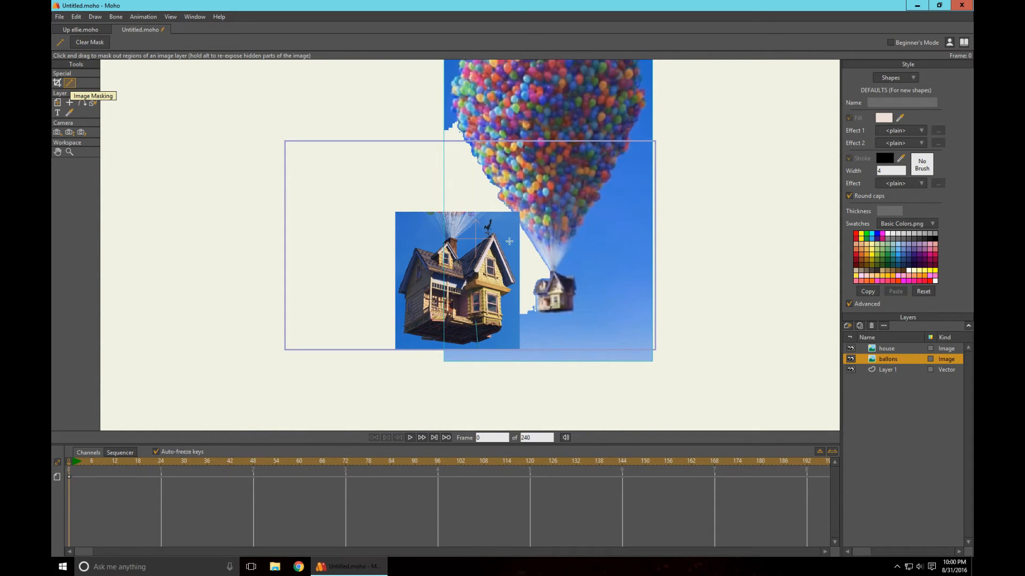
key(ctrl+z)
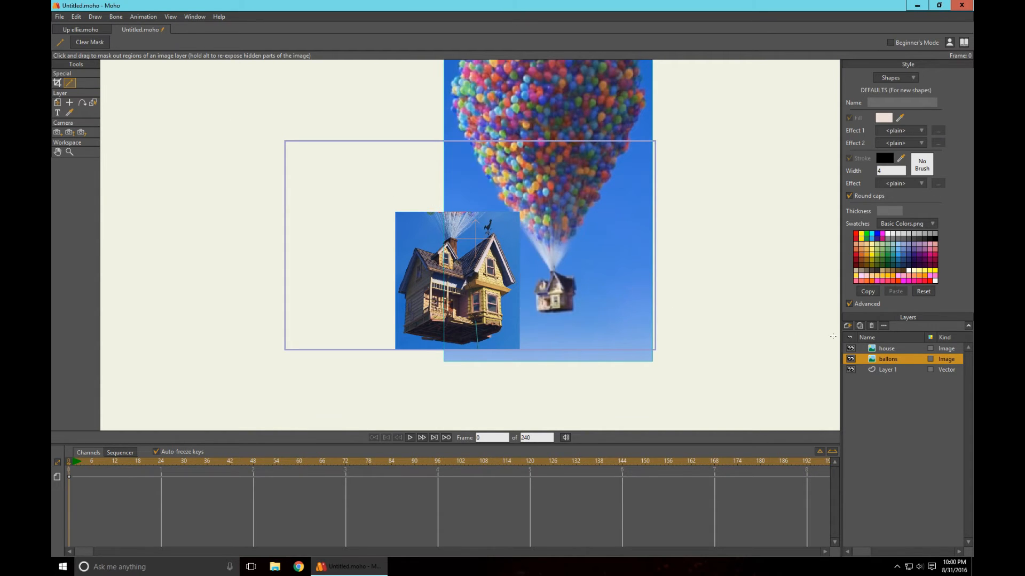
click(888, 349)
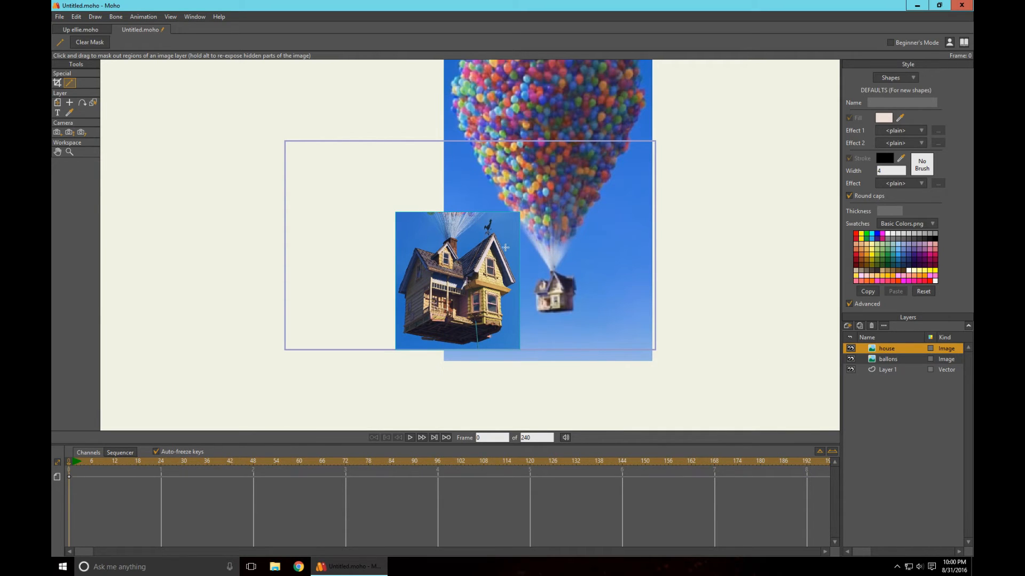
click(404, 343)
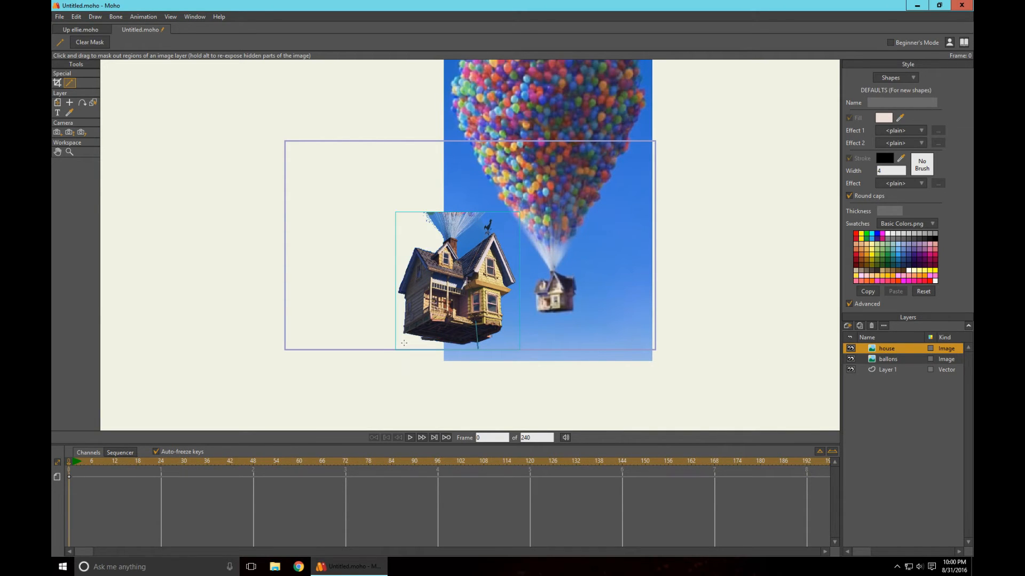
scroll(497, 254, up, 1)
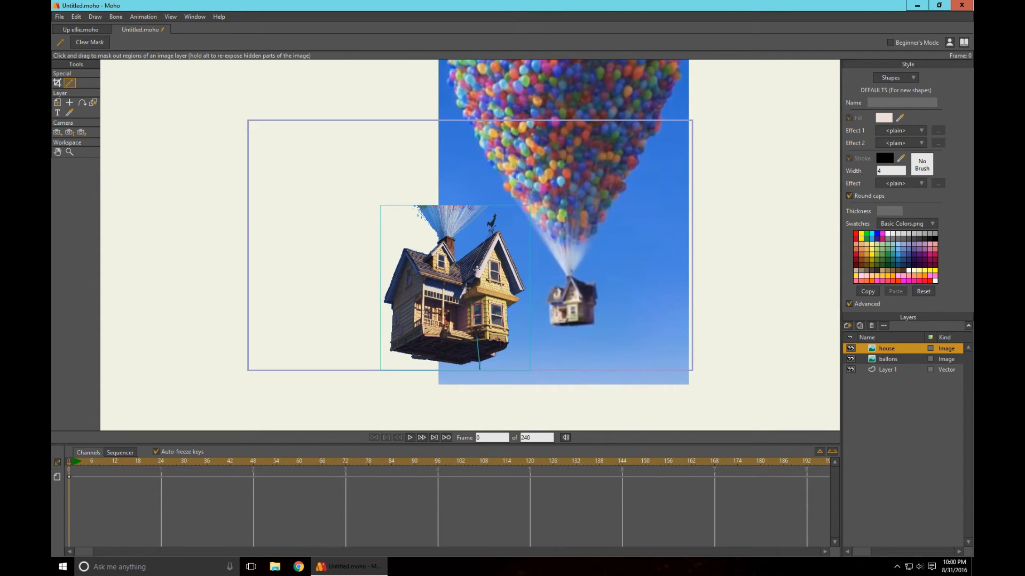
scroll(473, 272, up, 1)
scroll(540, 251, up, 1)
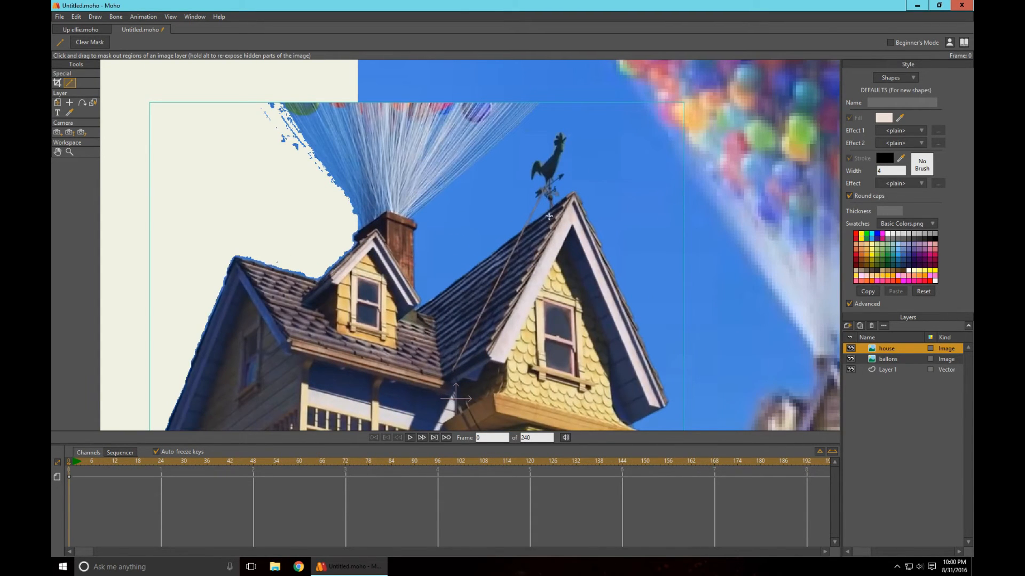
scroll(609, 255, down, 3)
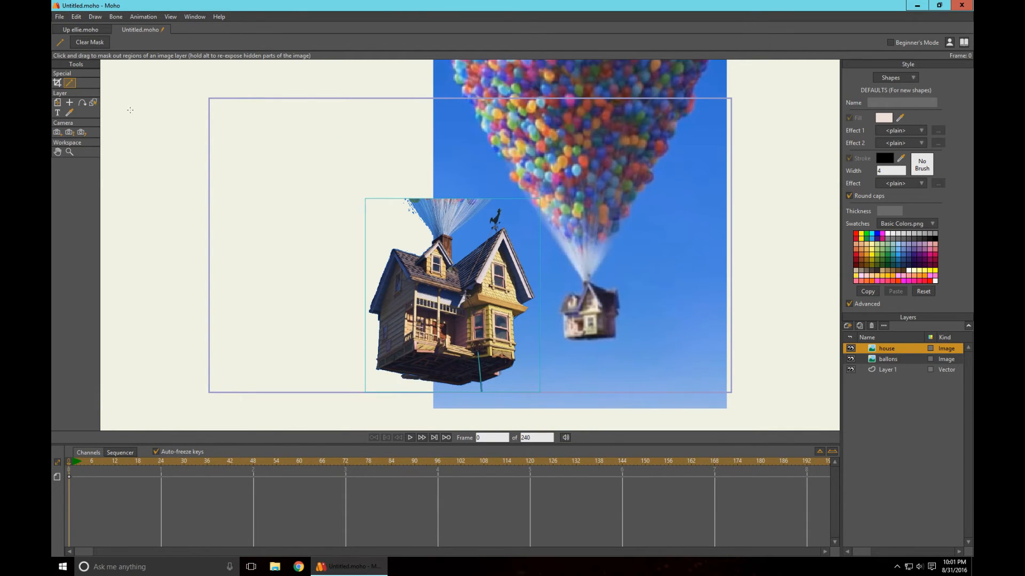
- Enlarge the ballons image to a scale of about 3.8811 and place its small house beside the large one, at about X -0.7315, Y 0.6030
click(62, 103)
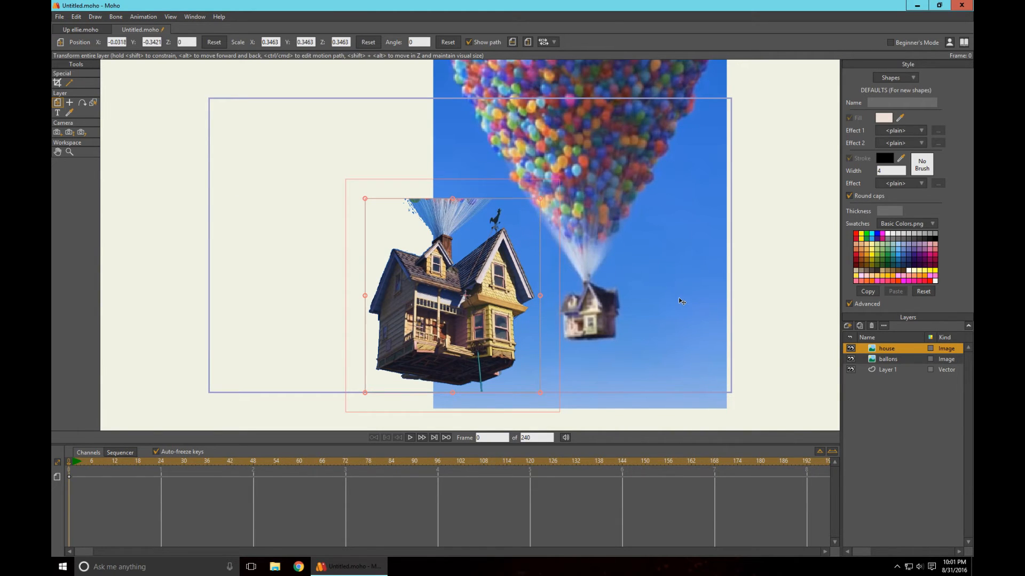
click(583, 155)
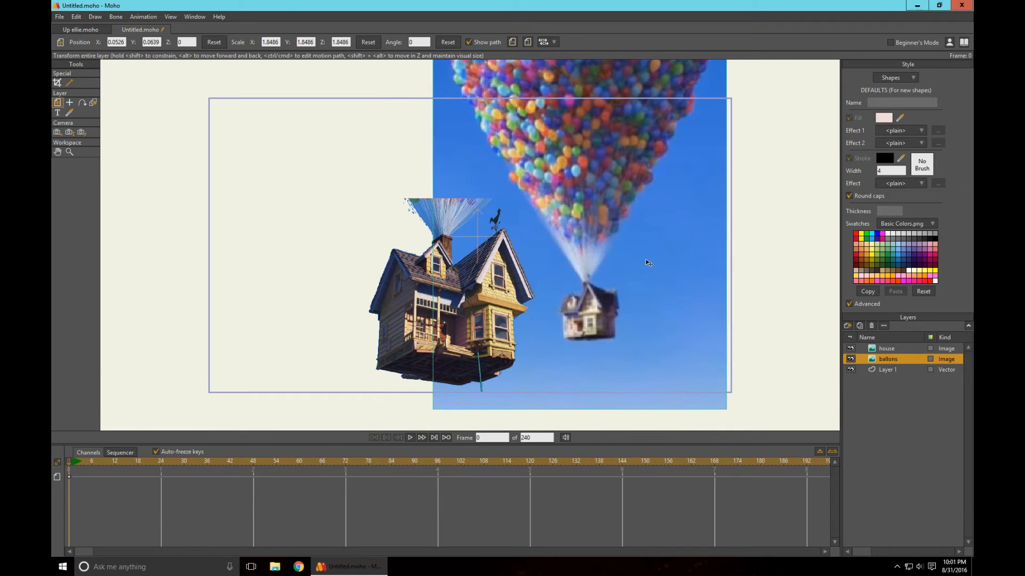
drag(643, 258, 653, 250)
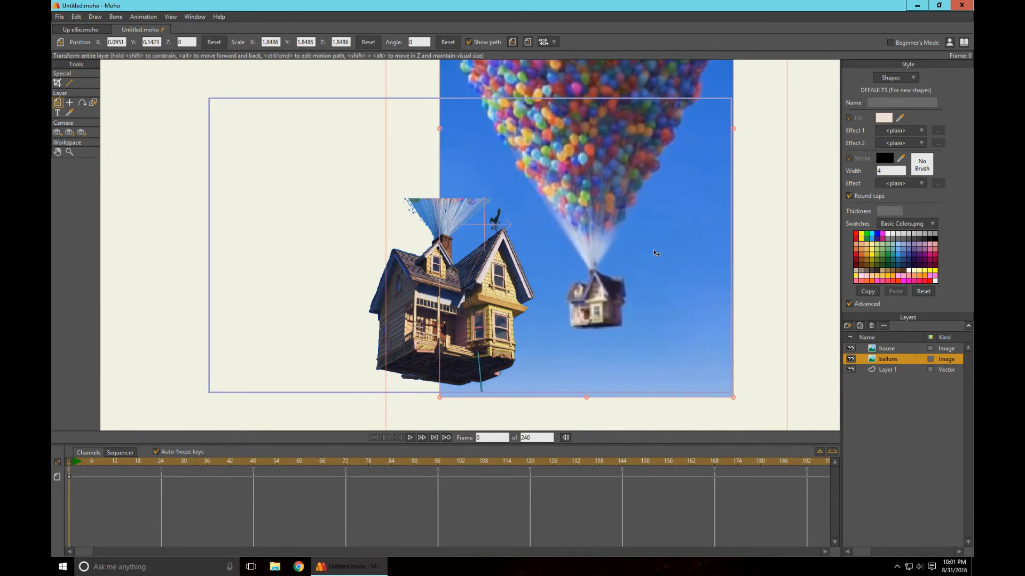
drag(695, 305, 736, 216)
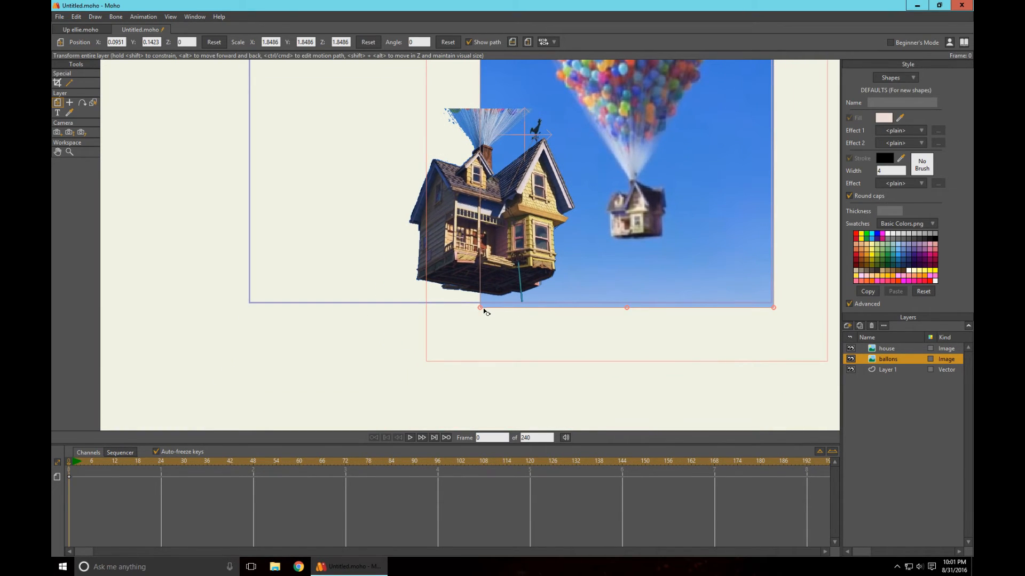
drag(481, 309, 434, 347)
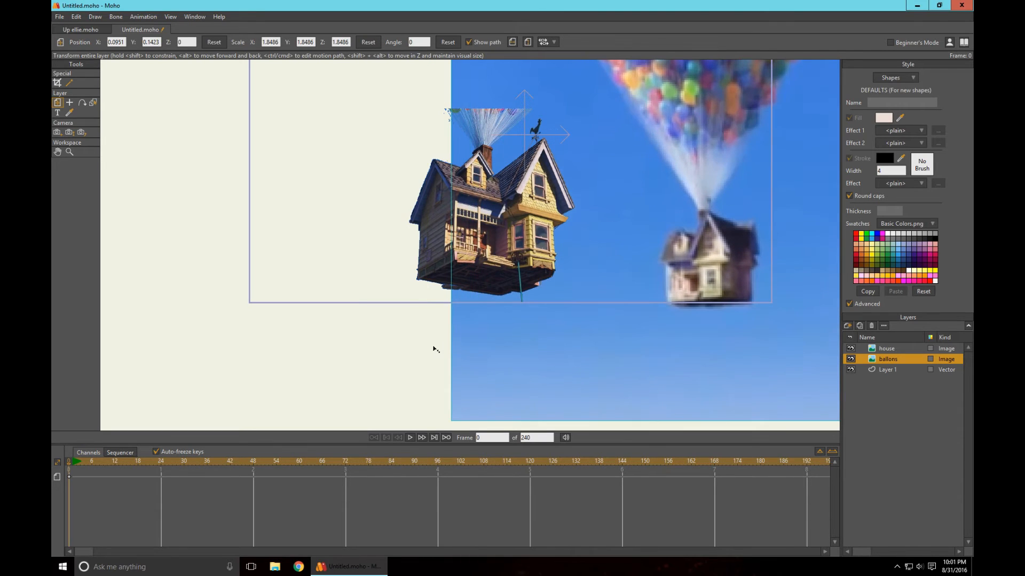
drag(728, 274, 654, 243)
drag(372, 389, 338, 414)
drag(736, 333, 693, 297)
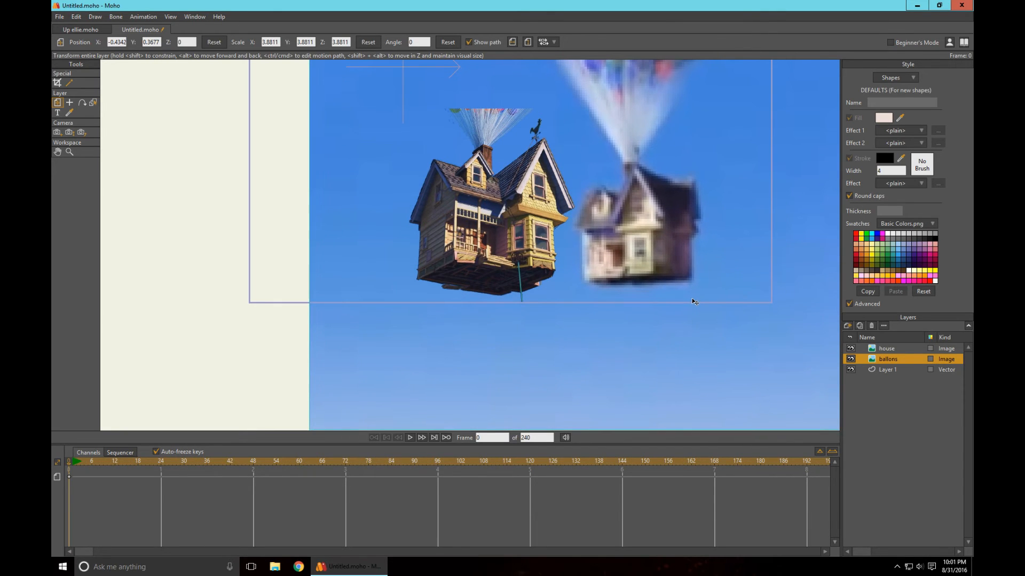
- Enlarge the ballons image proportionally to a scale of about 4.3079 and shift it to about X -0.9510, Y 0.7817
scroll(624, 324, down, 2)
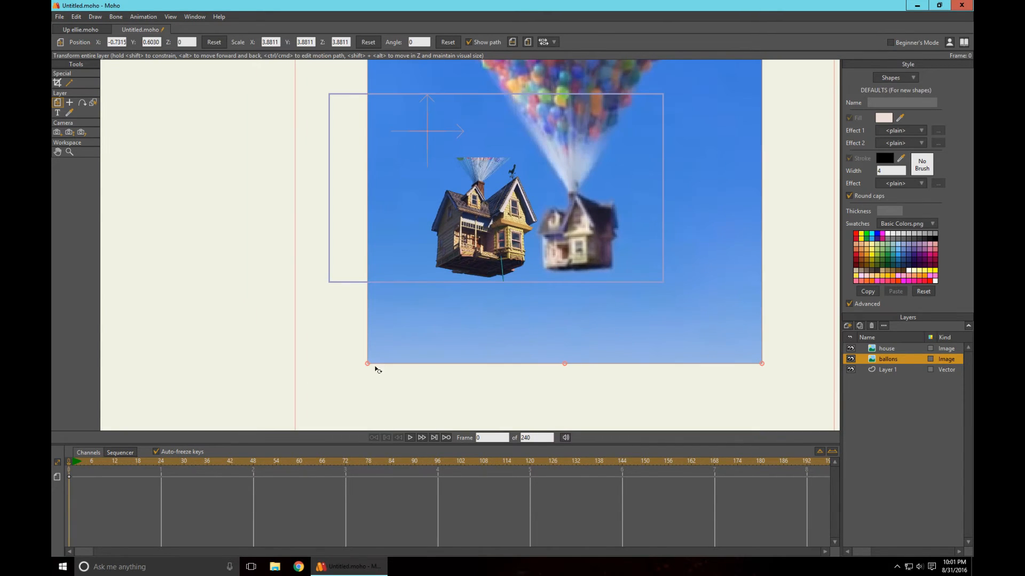
drag(367, 371, 361, 379)
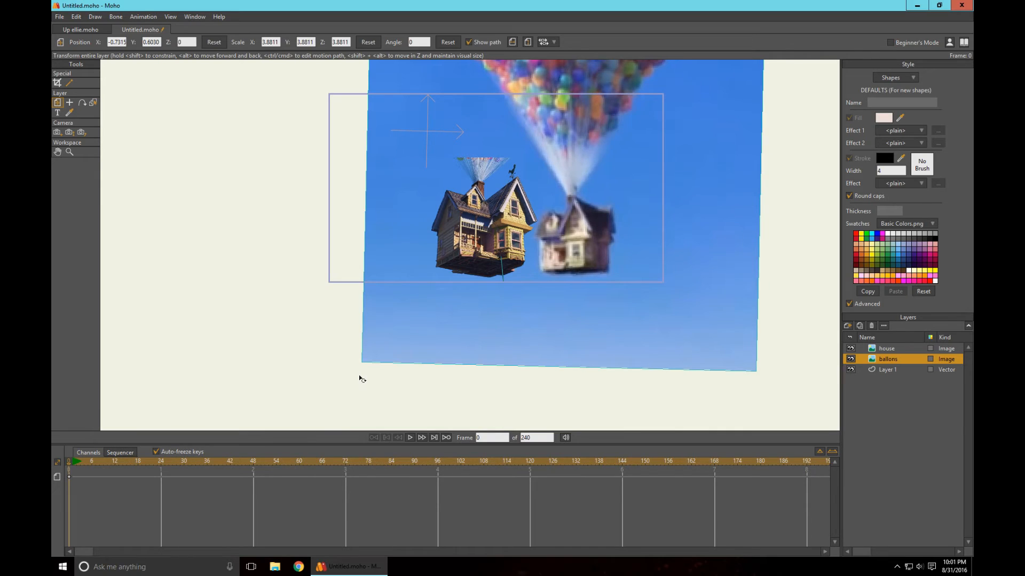
key(ctrl+z)
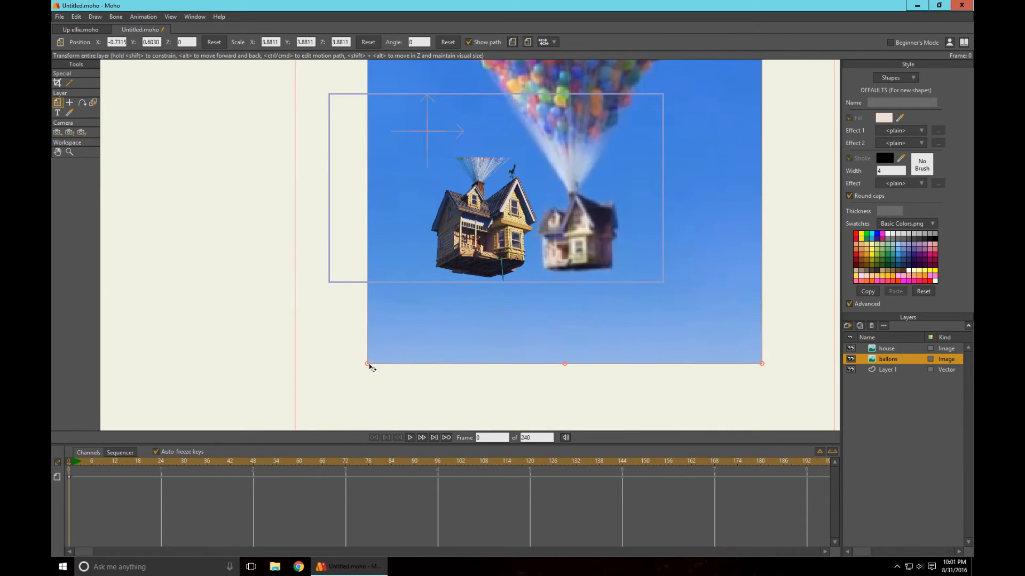
drag(369, 367, 358, 381)
drag(612, 335, 591, 319)
- Match the blurry house's size to the sharp one by scaling the ballons image to about 4.9458, positioned at about X -1.0058, Y 0.9342
scroll(656, 300, up, 5)
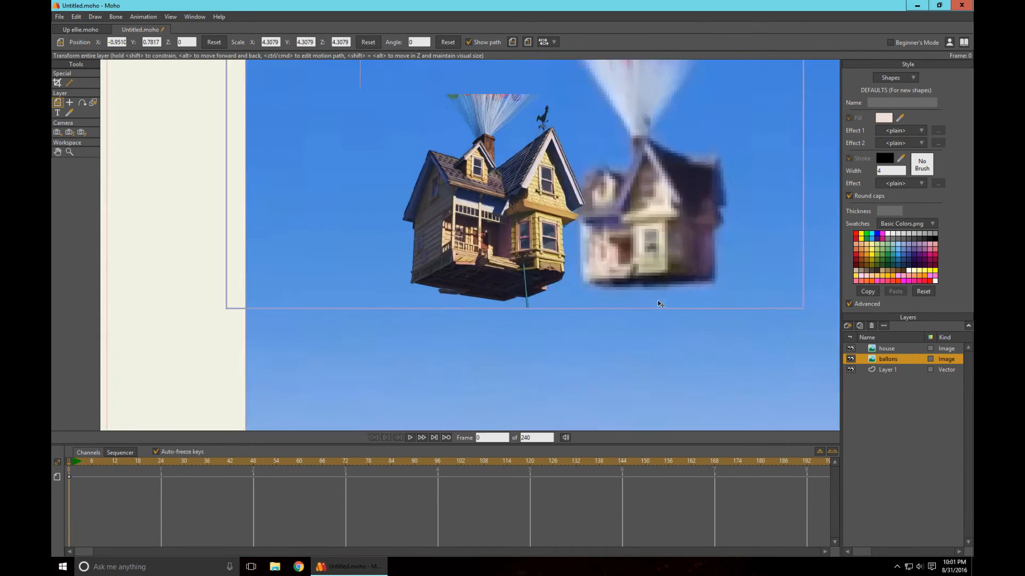
drag(722, 277, 545, 340)
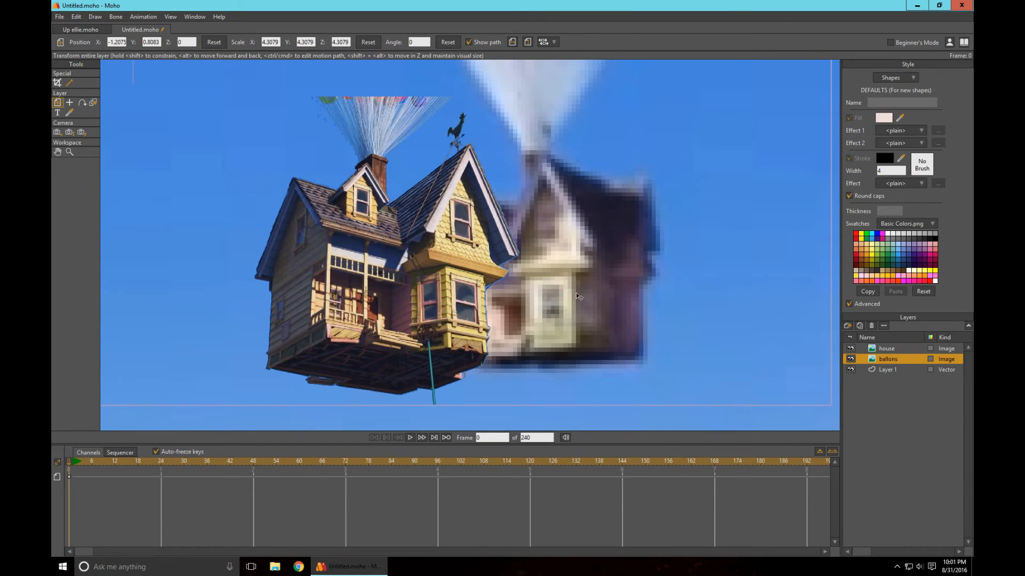
drag(602, 317, 700, 323)
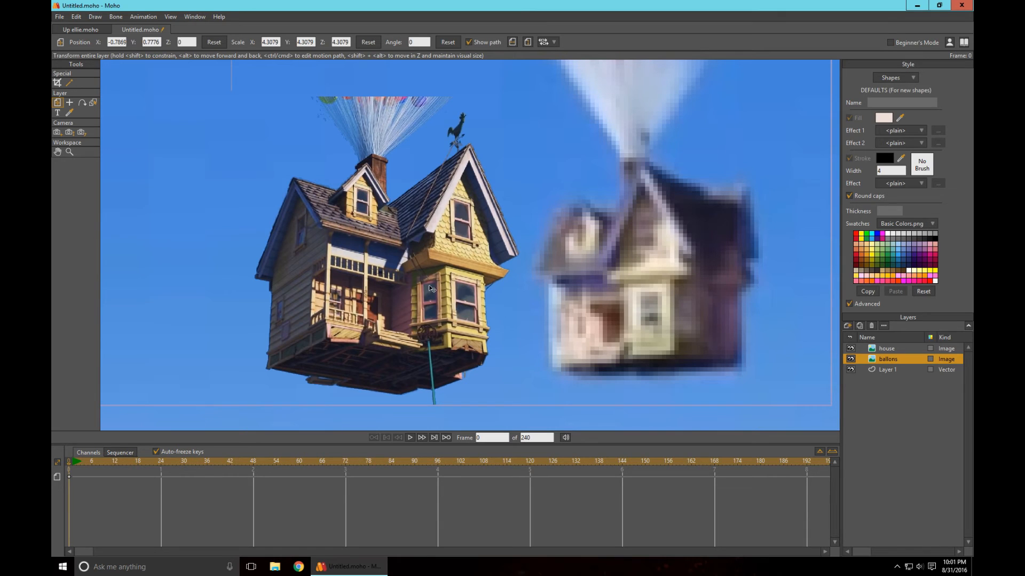
drag(656, 314, 577, 304)
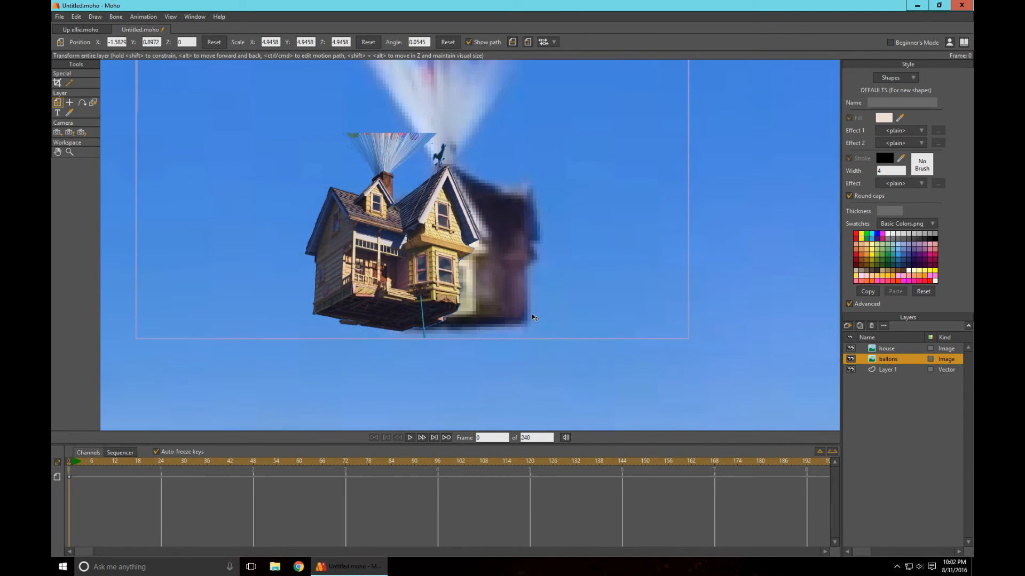
drag(532, 314, 650, 316)
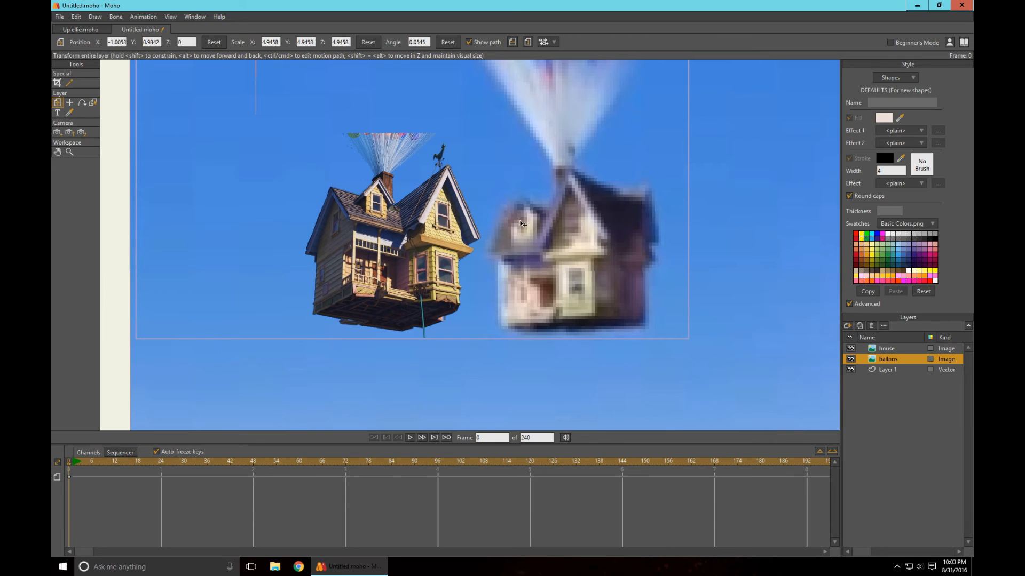
- Align the ballons image's house over the sharp house at about X -2.2093, Y 0.9528, and reorder the ballons layer above the house layer
drag(603, 278, 560, 277)
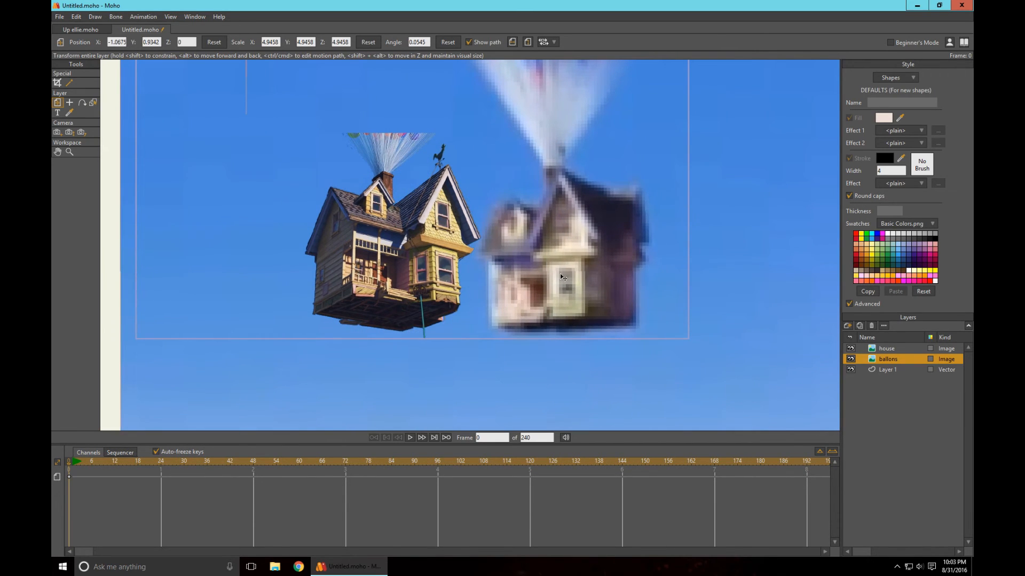
drag(560, 273, 437, 302)
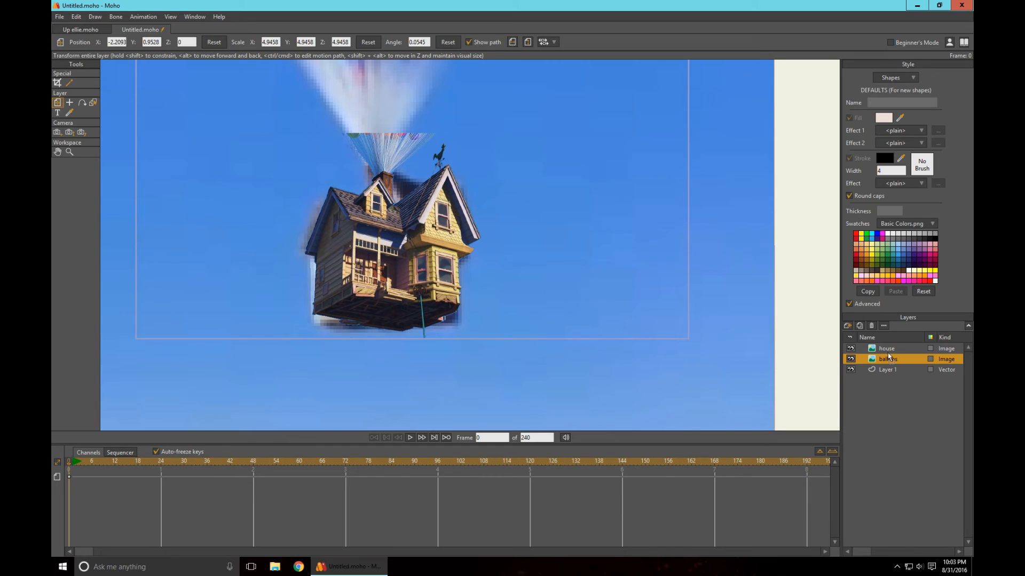
drag(888, 360, 885, 349)
- Crop the lower part of the ballons image to remove the blurry house, placing the crop edge just at the sharp house's chimney top
drag(519, 233, 603, 245)
scroll(605, 256, down, 5)
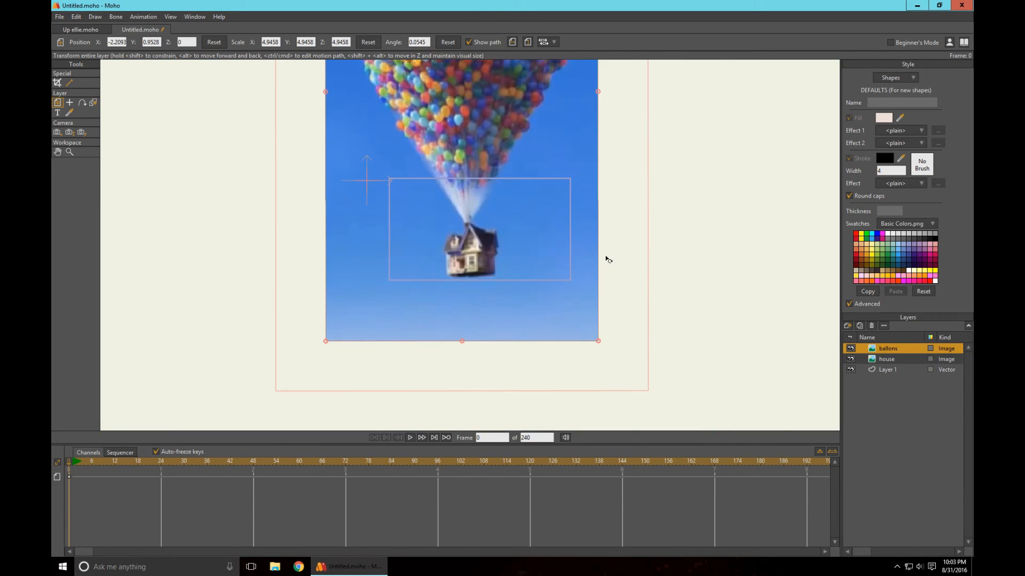
click(57, 83)
scroll(526, 298, up, 4)
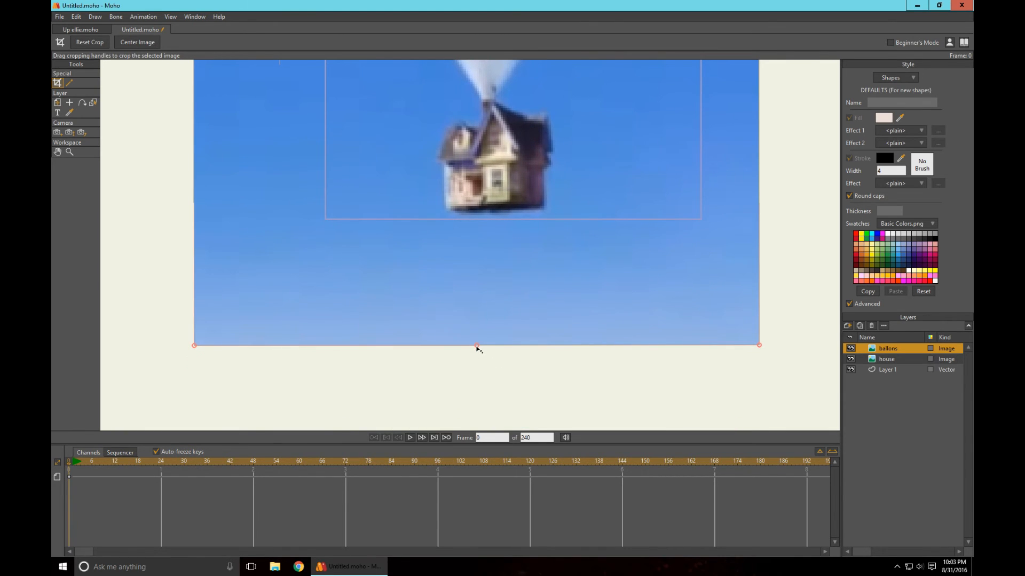
drag(477, 347, 466, 110)
scroll(559, 137, up, 4)
drag(571, 161, 591, 377)
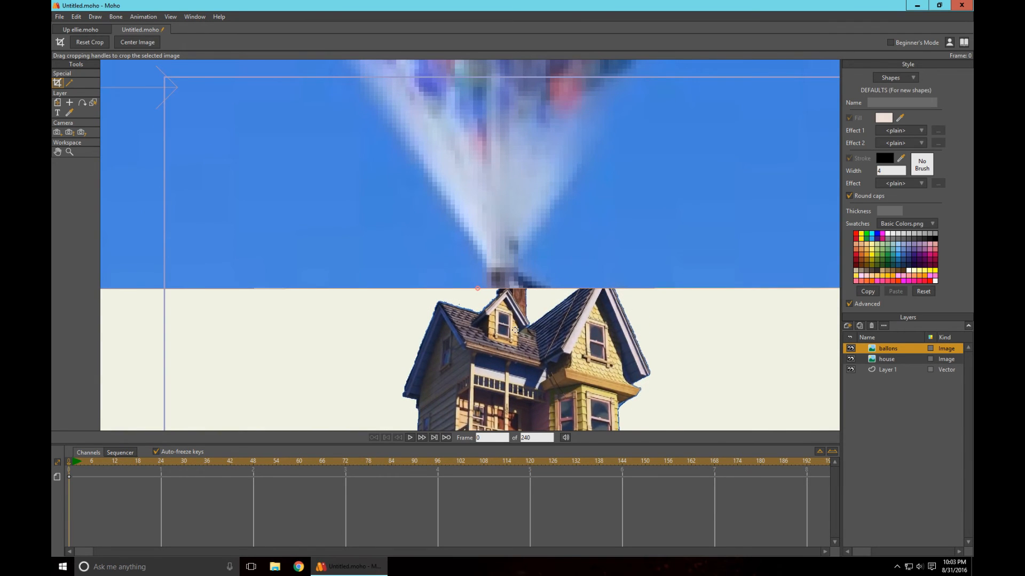
scroll(515, 329, up, 3)
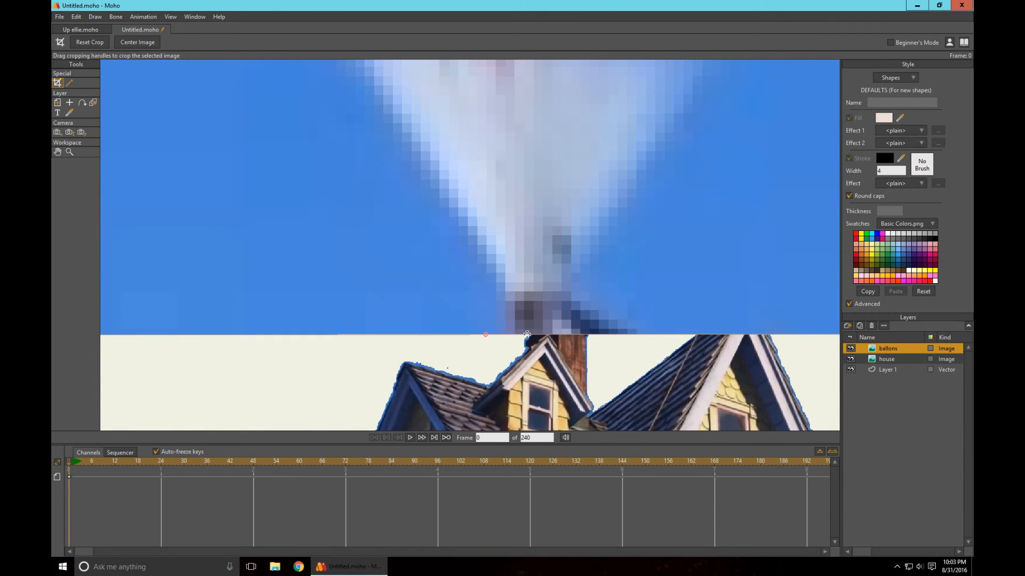
drag(486, 335, 498, 297)
scroll(571, 344, down, 3)
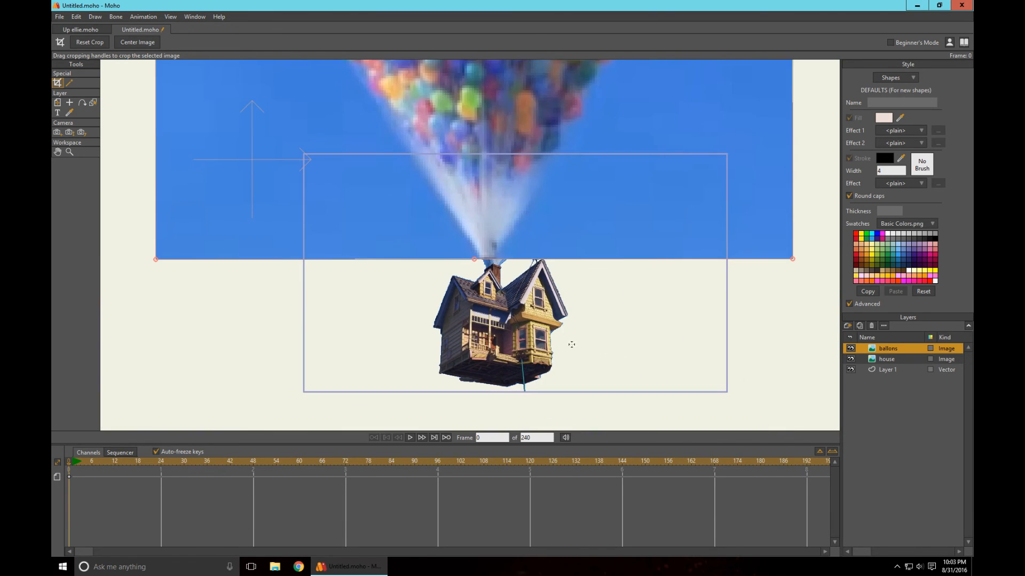
- Shift the ballons image to about X -2.1731, Y 0.8843 so the strings meet the chimney, and place the house layer above it
click(57, 103)
drag(621, 318, 548, 340)
drag(467, 219, 471, 226)
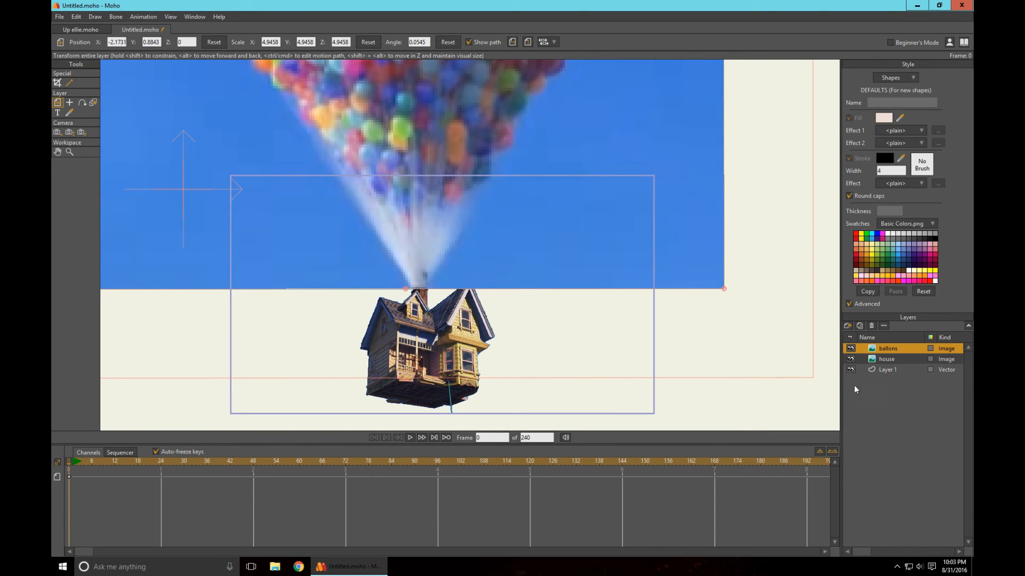
drag(886, 359, 886, 347)
scroll(613, 332, down, 3)
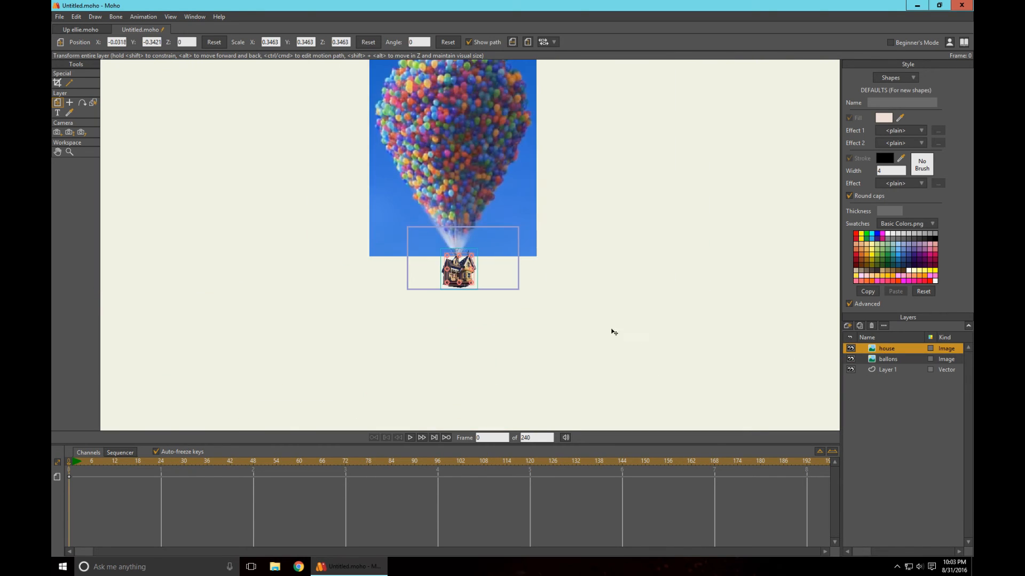
- Mask out the blue sky around the balloon cluster on the ballons image layer
click(70, 83)
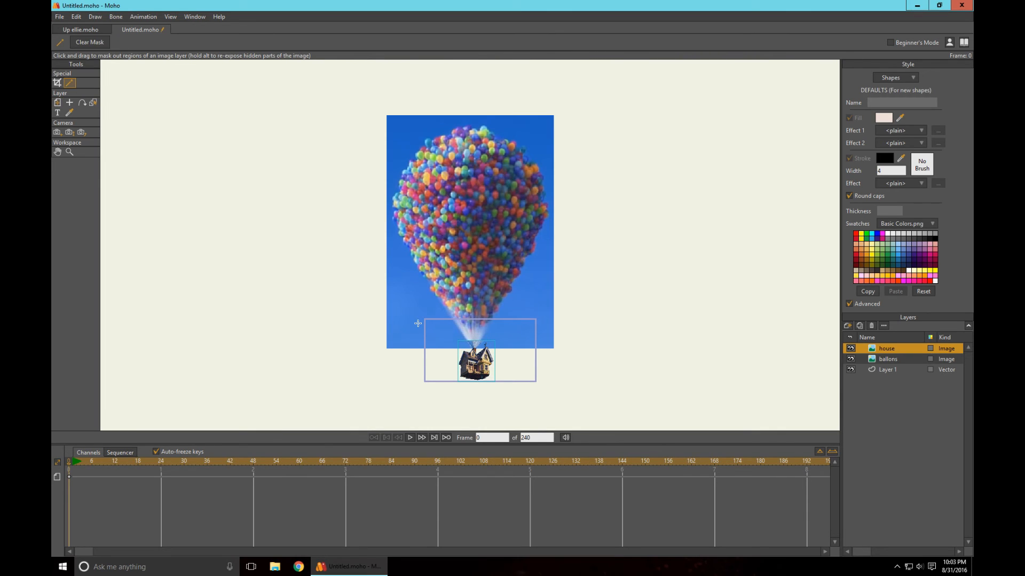
click(887, 362)
drag(592, 329, 536, 314)
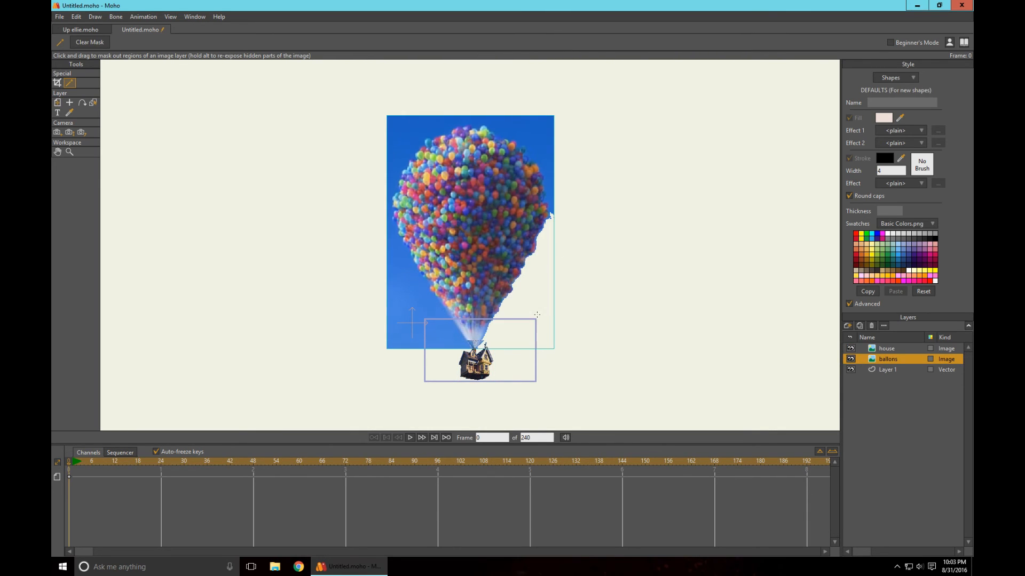
click(539, 146)
click(396, 292)
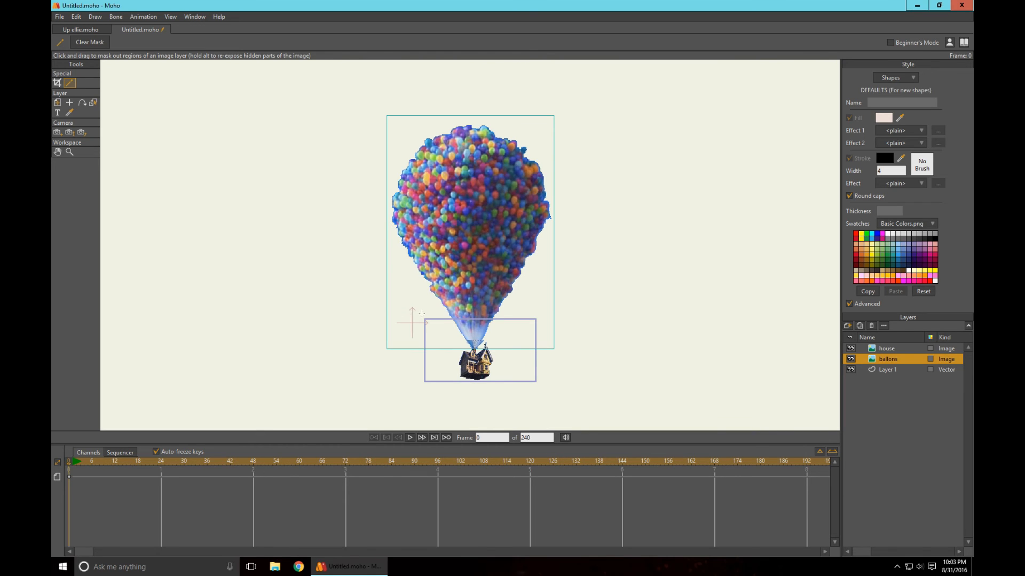
- Move the ballons layer above the house layer so the balloon strings cover the house image's own strings
scroll(615, 312, up, 5)
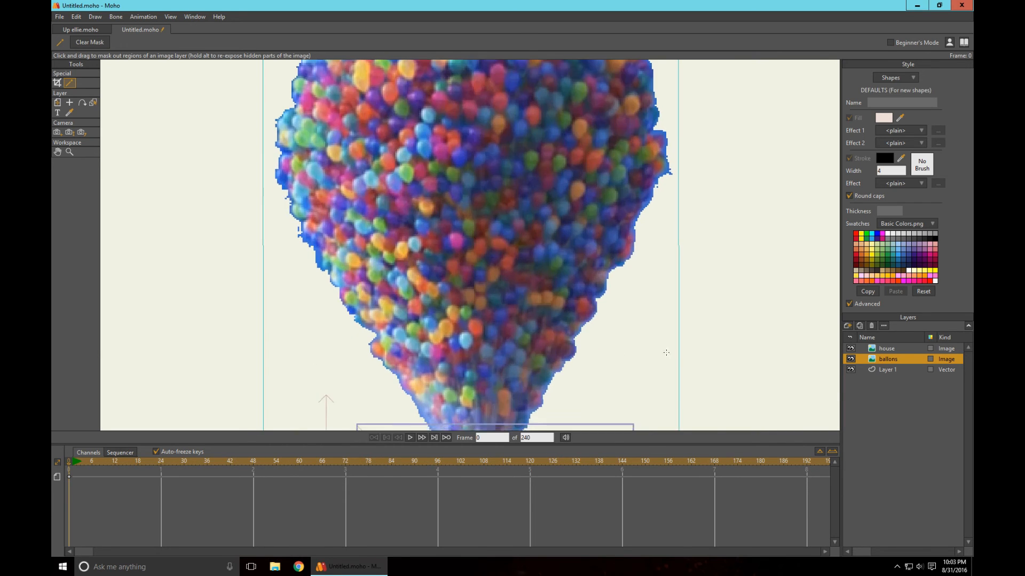
drag(676, 422, 669, 119)
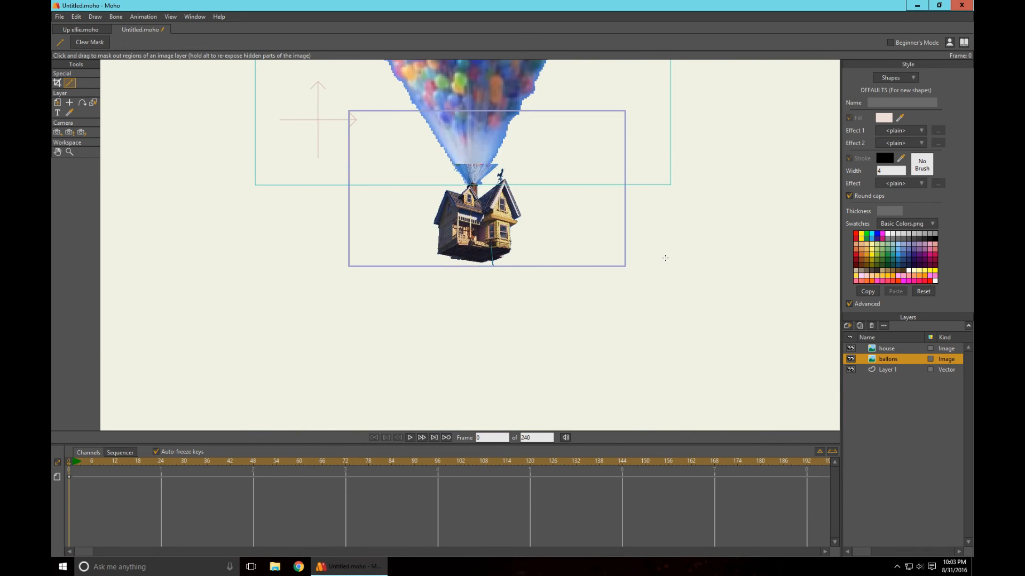
scroll(671, 263, up, 3)
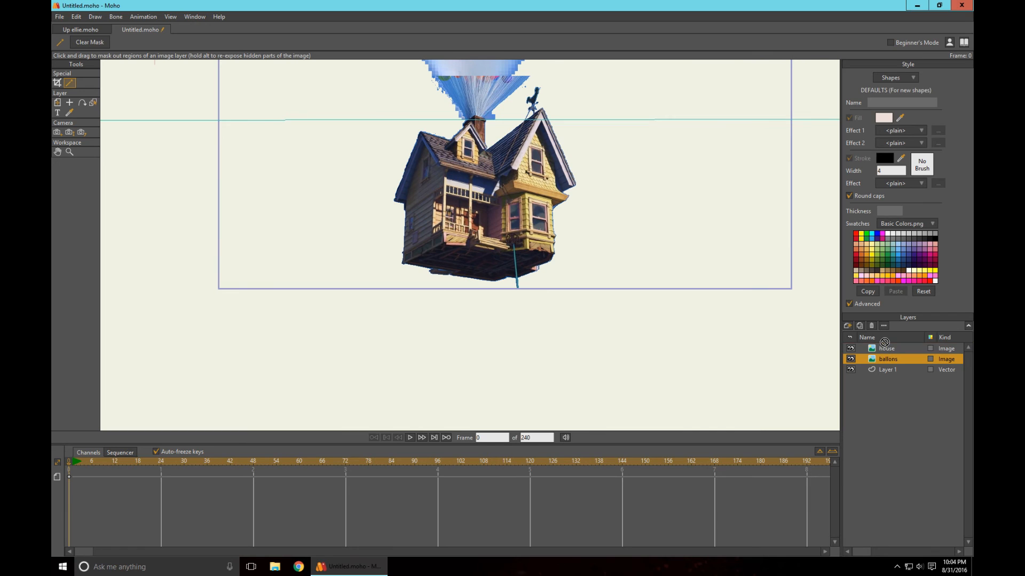
drag(886, 348, 886, 348)
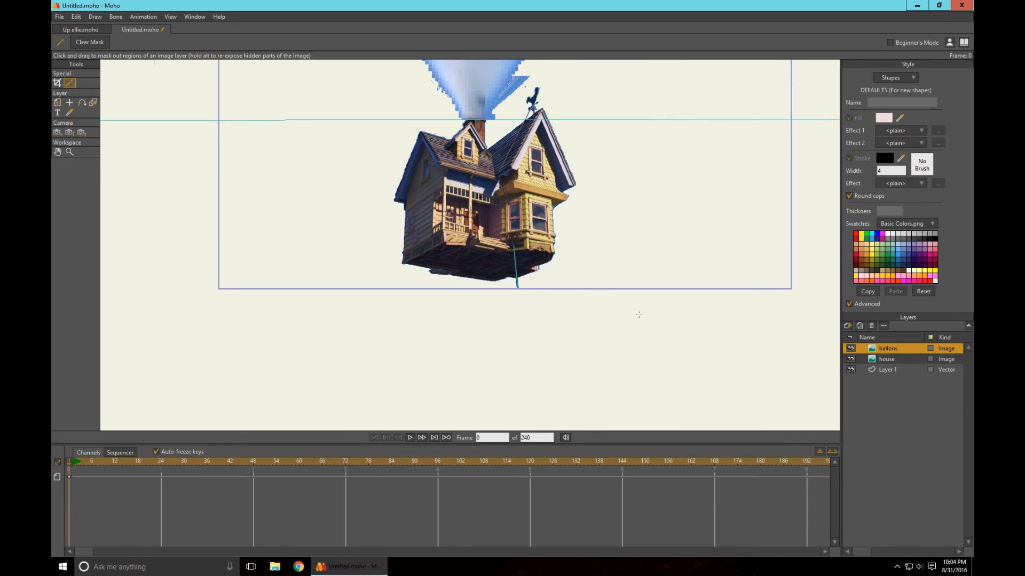
scroll(609, 297, down, 3)
scroll(620, 287, down, 1)
drag(627, 234, 625, 327)
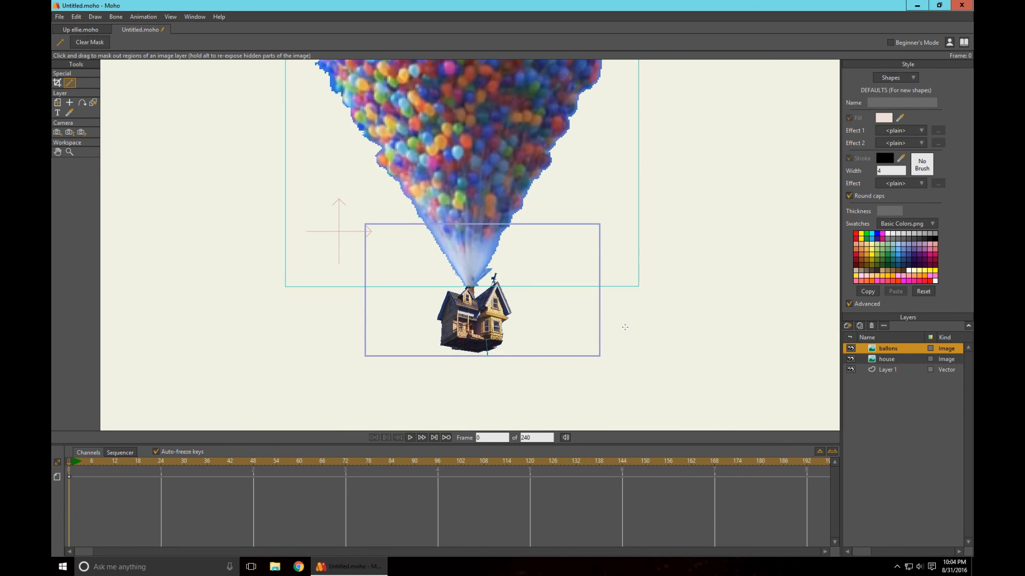
- Switch to the Up ellie.moho document and reset the ballons image's rotation angle to 0
click(80, 30)
scroll(583, 287, down, 8)
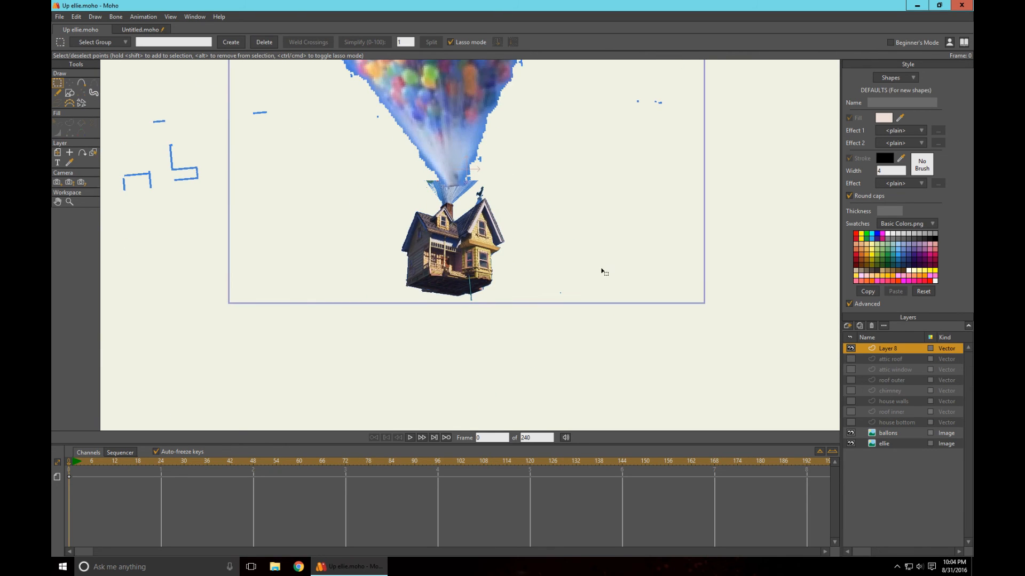
scroll(592, 275, down, 4)
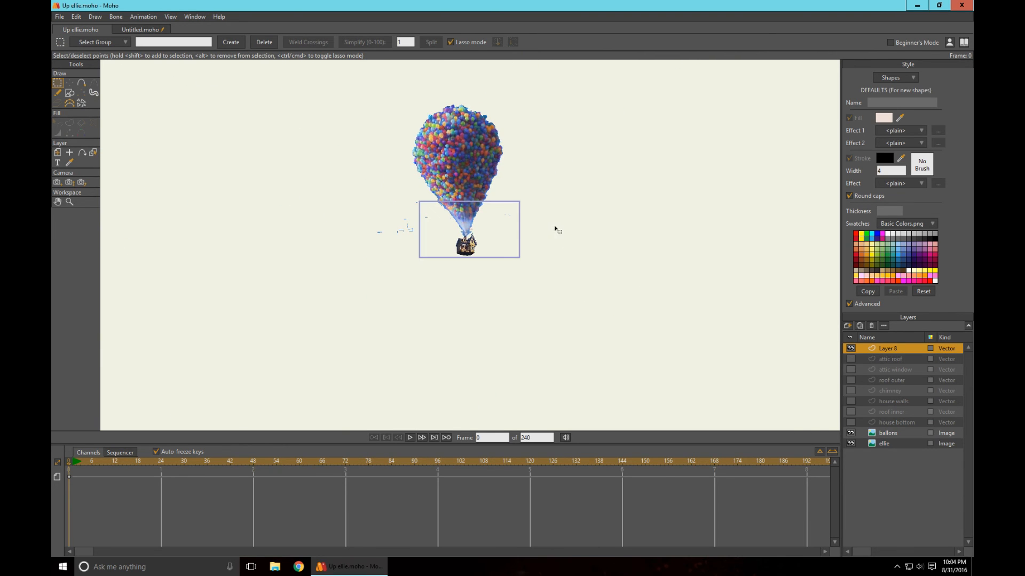
click(886, 444)
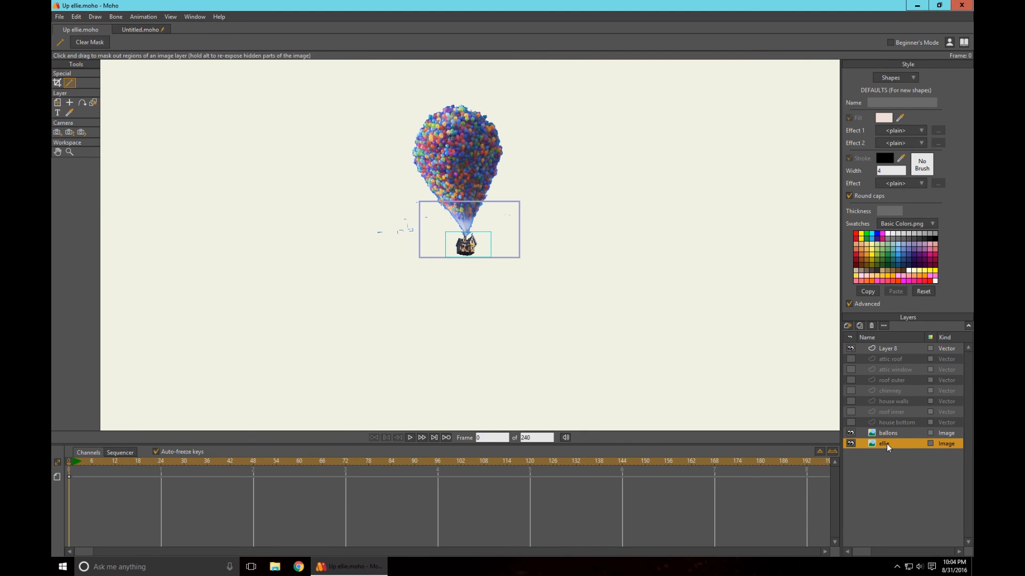
click(881, 434)
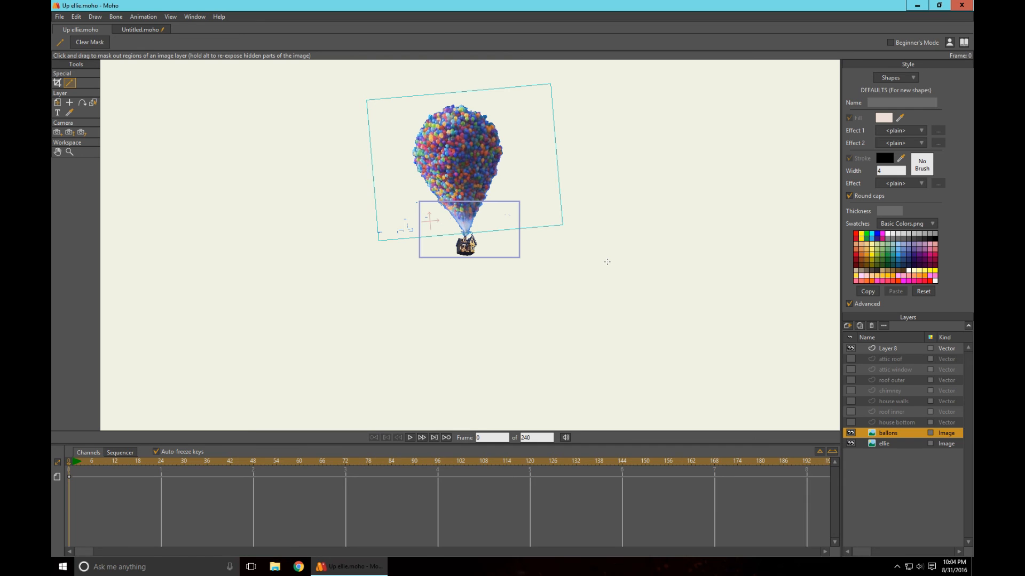
scroll(607, 262, up, 8)
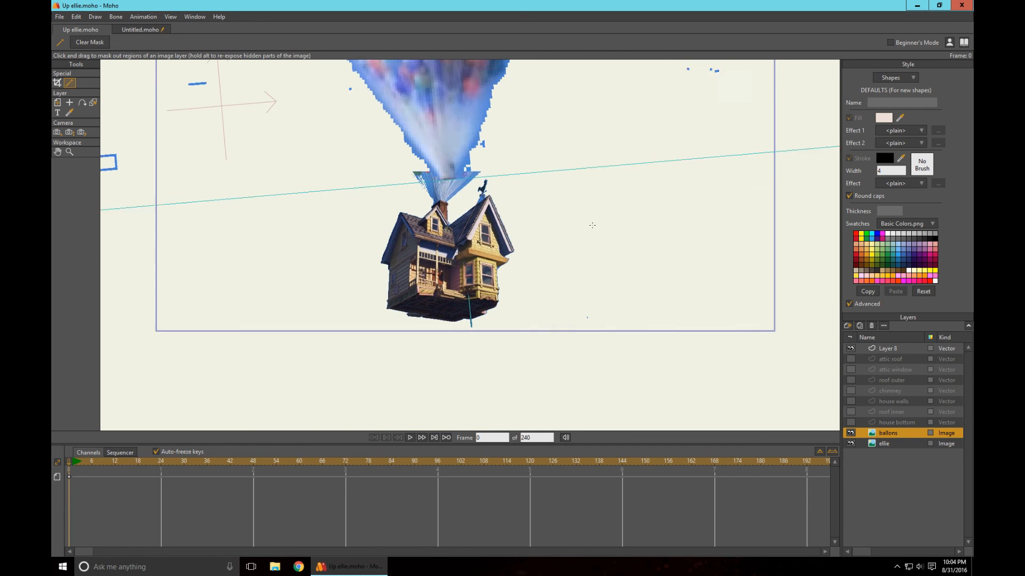
scroll(610, 274, down, 3)
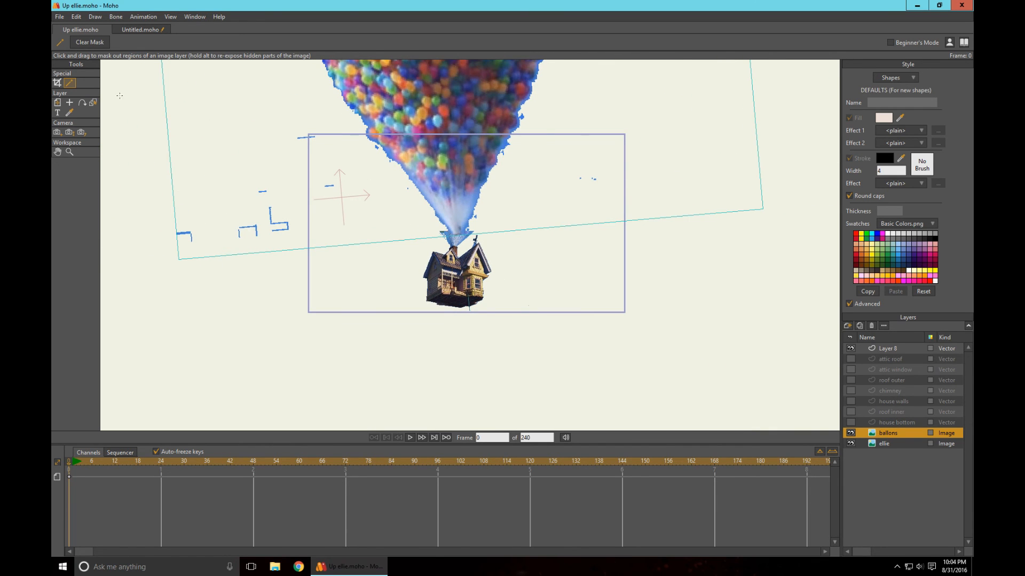
click(57, 102)
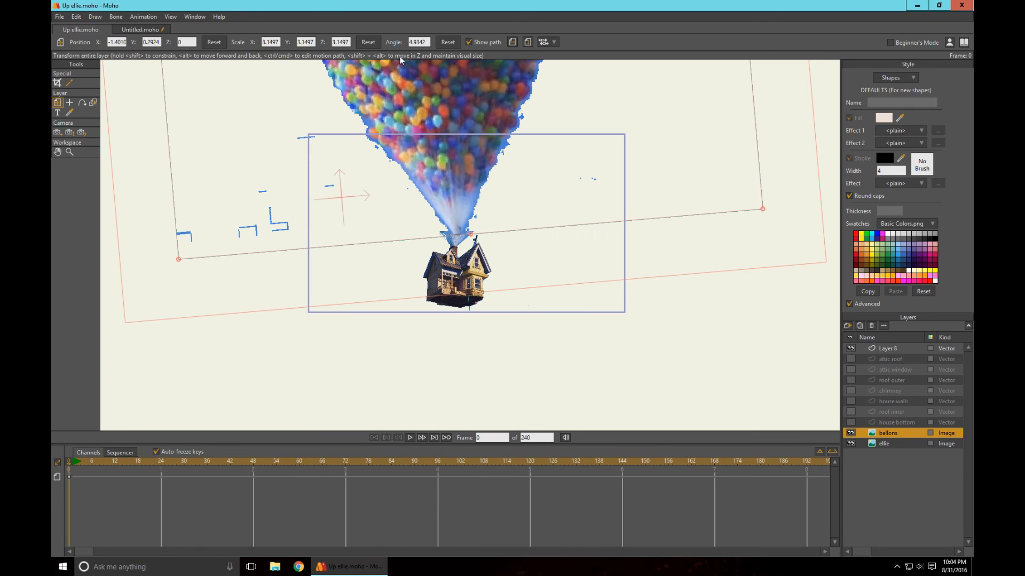
click(414, 41)
click(447, 41)
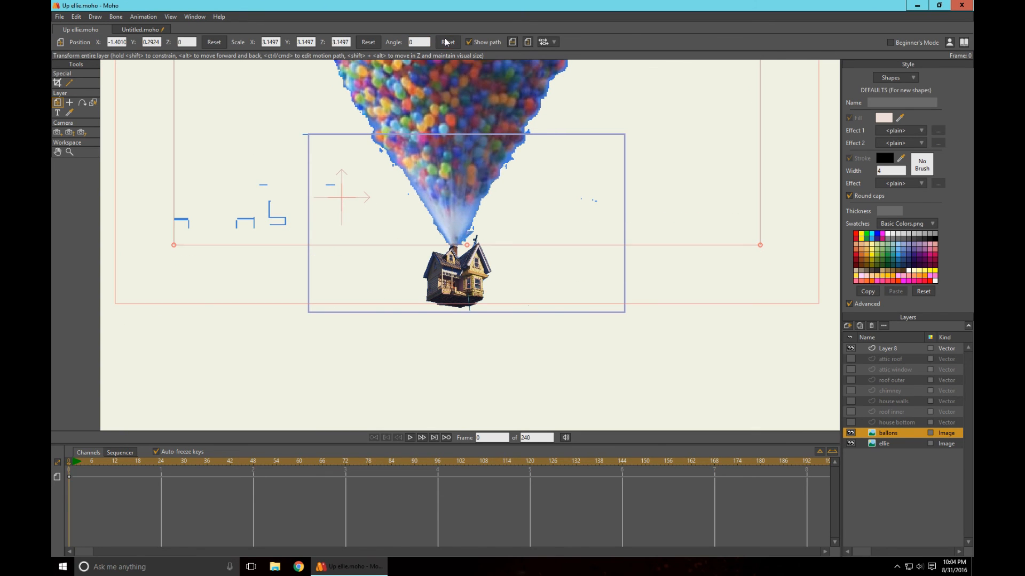
scroll(435, 227, down, 4)
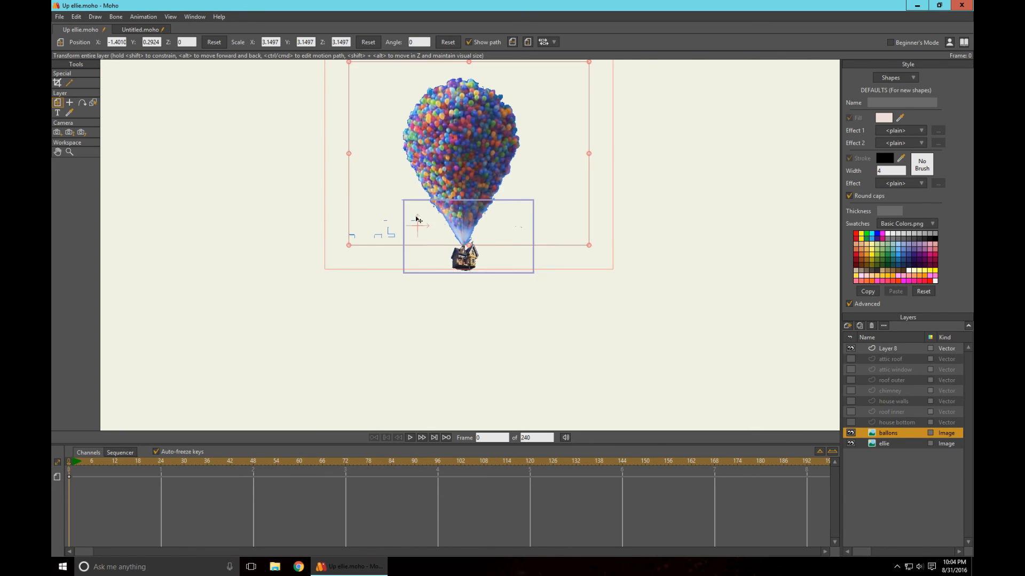
- Crop both sides of the ballons image in Up ellie.moho close to the balloon cluster, removing the stray marks beside it
click(58, 83)
scroll(311, 173, down, 1)
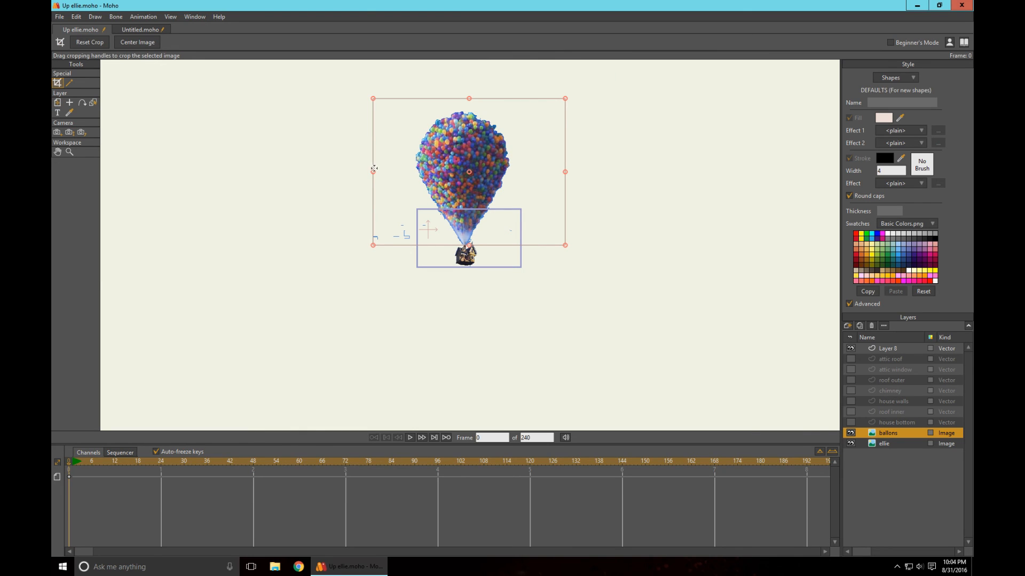
drag(373, 172, 414, 173)
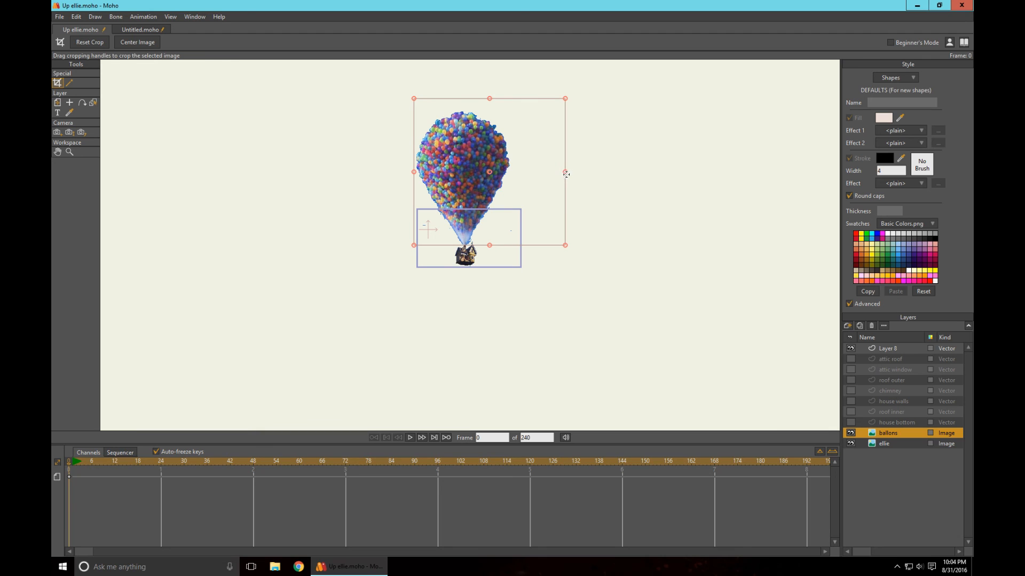
drag(565, 171, 516, 175)
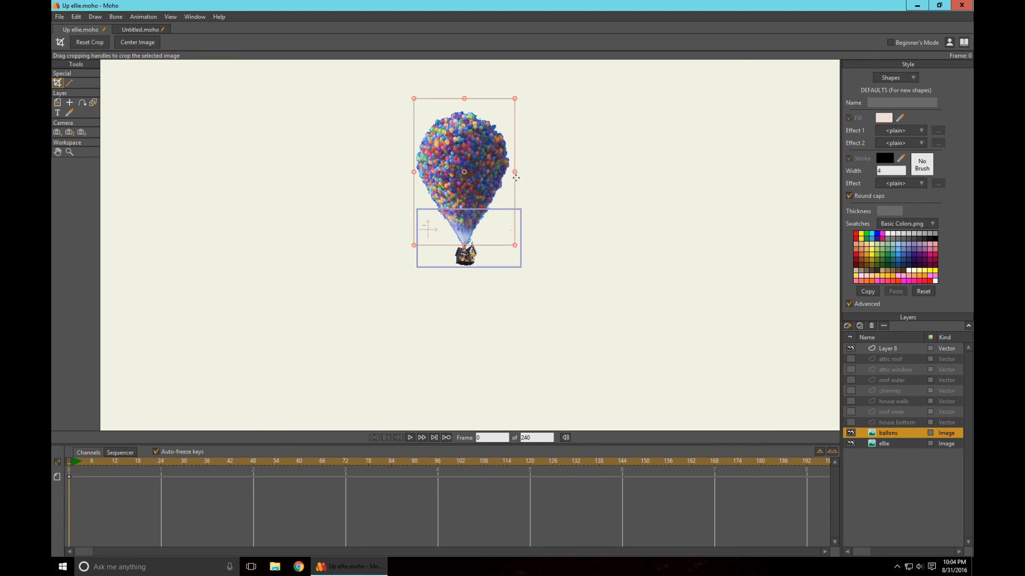
scroll(588, 267, up, 6)
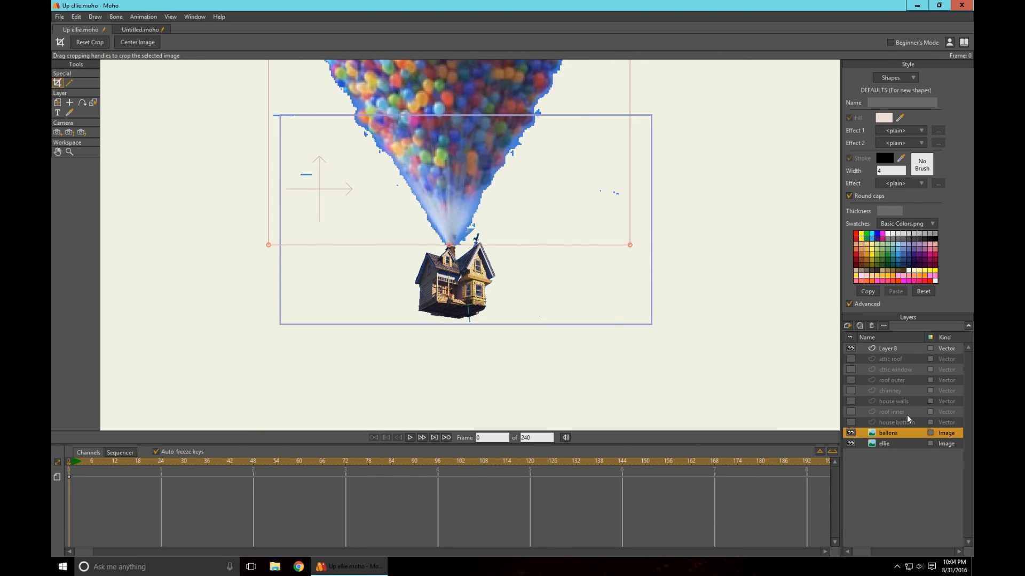
click(69, 83)
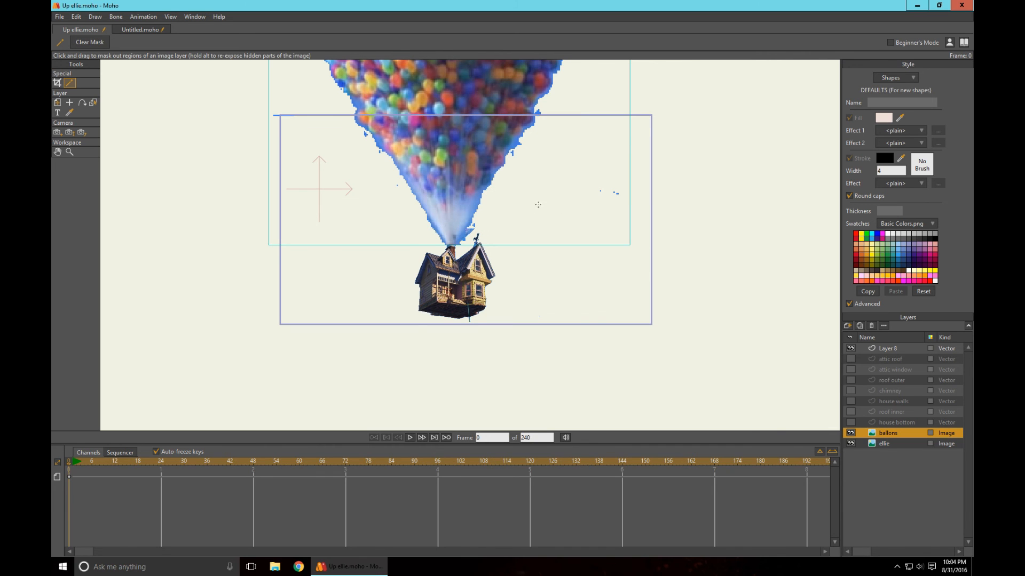
scroll(538, 205, up, 5)
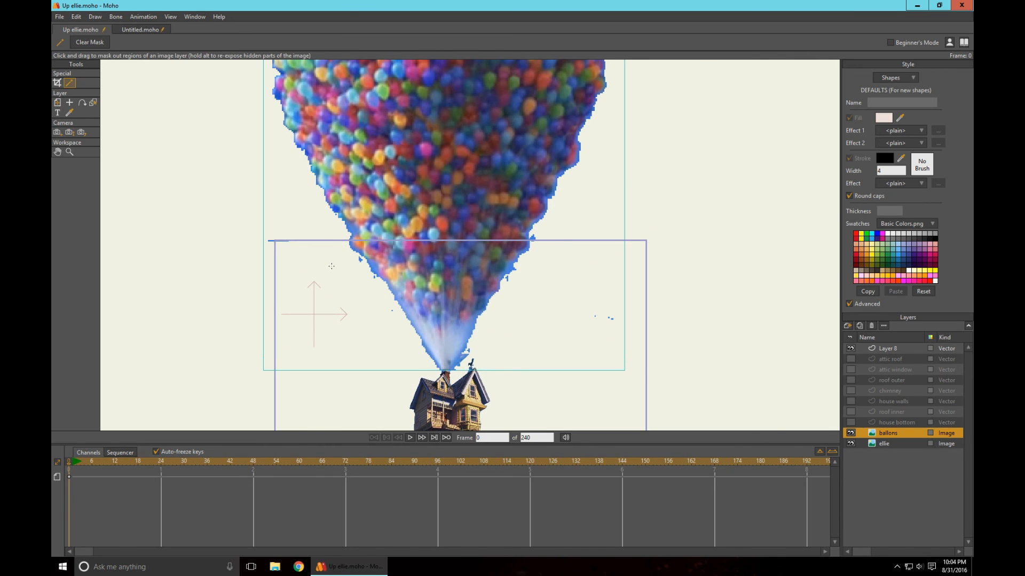
- Return to the Untitled.moho document and move the vector layer Layer 1 above the ballons and house image layers
click(123, 29)
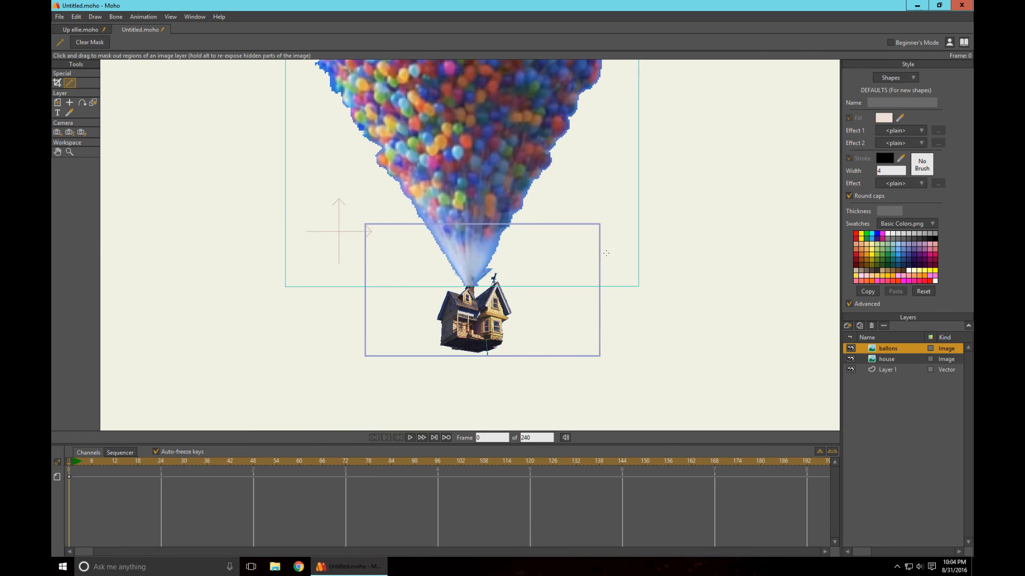
scroll(603, 243, down, 3)
scroll(602, 235, up, 3)
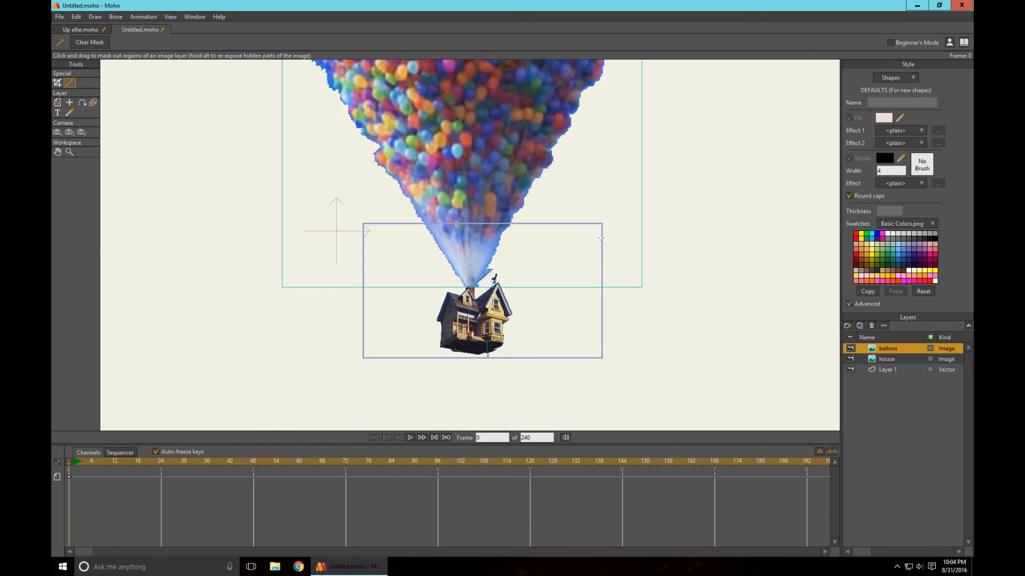
scroll(601, 238, up, 3)
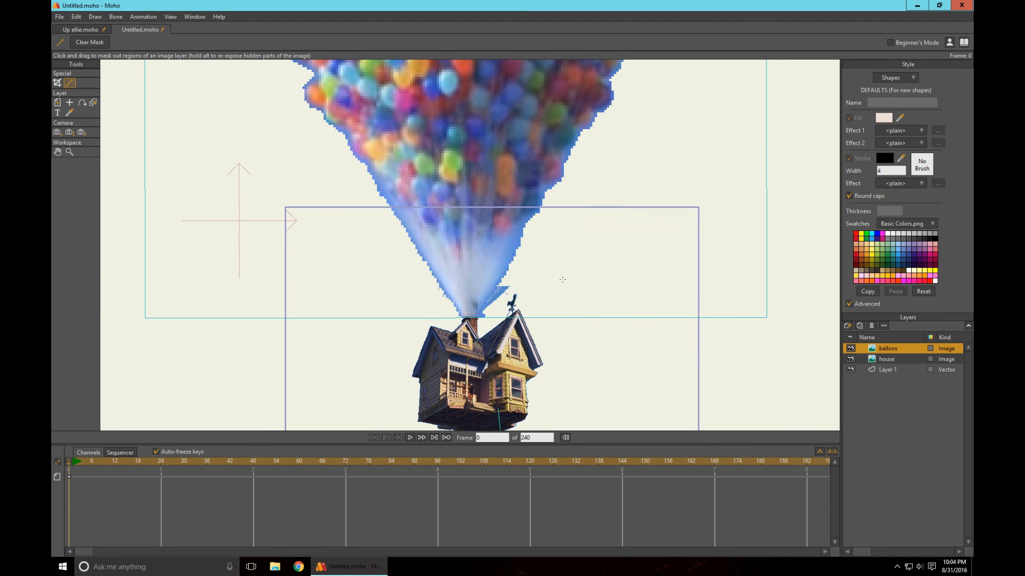
scroll(562, 279, down, 5)
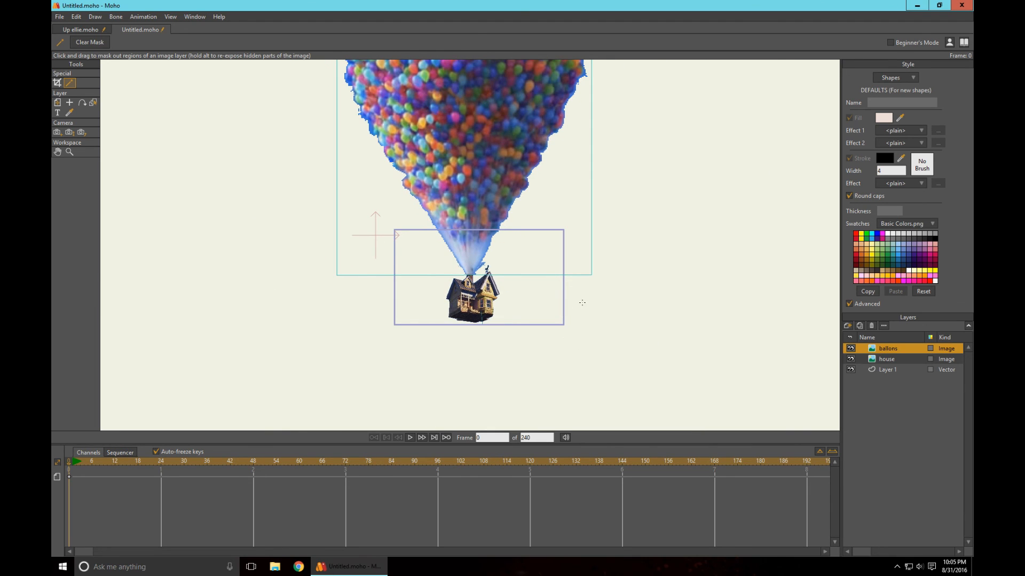
mouse_move(646, 209)
mouse_down()
mouse_move(621, 273)
mouse_move(650, 224)
mouse_up()
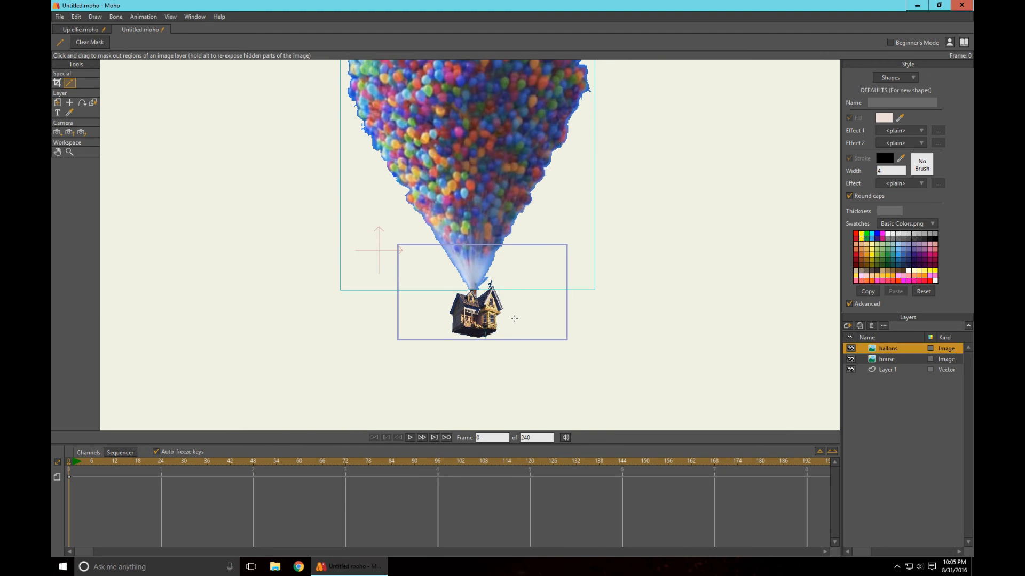
drag(587, 259, 633, 253)
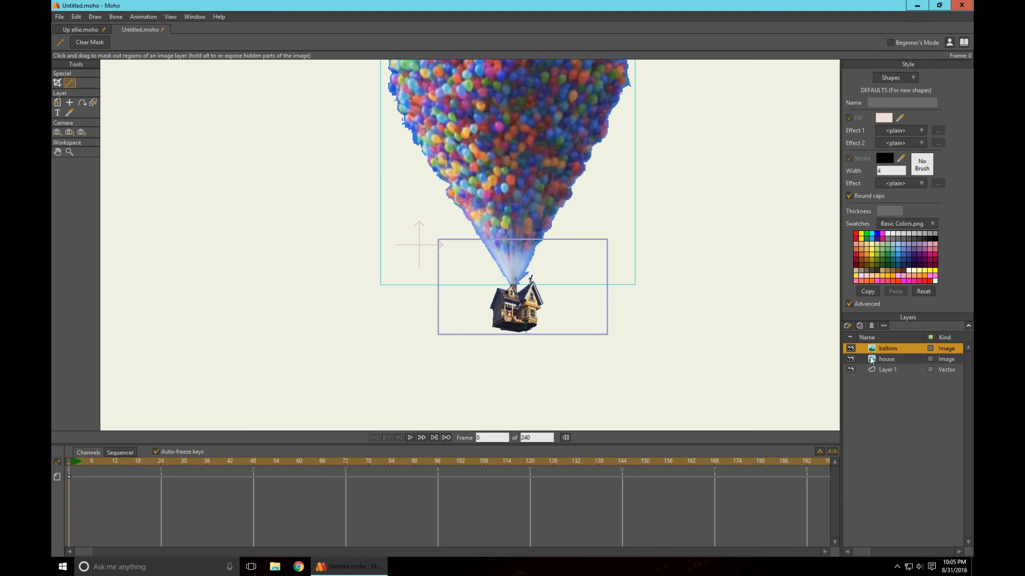
click(885, 370)
drag(886, 358, 870, 345)
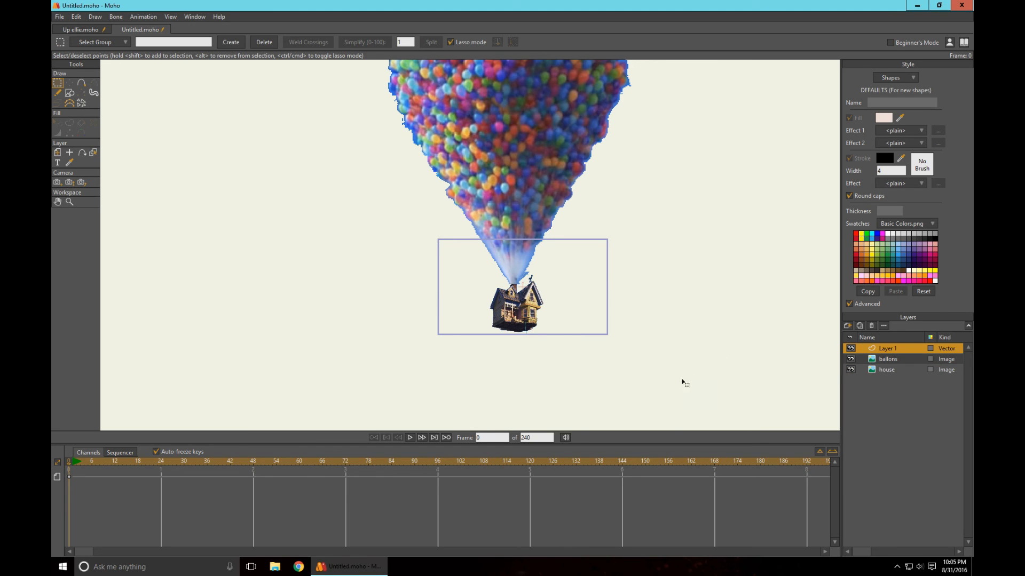